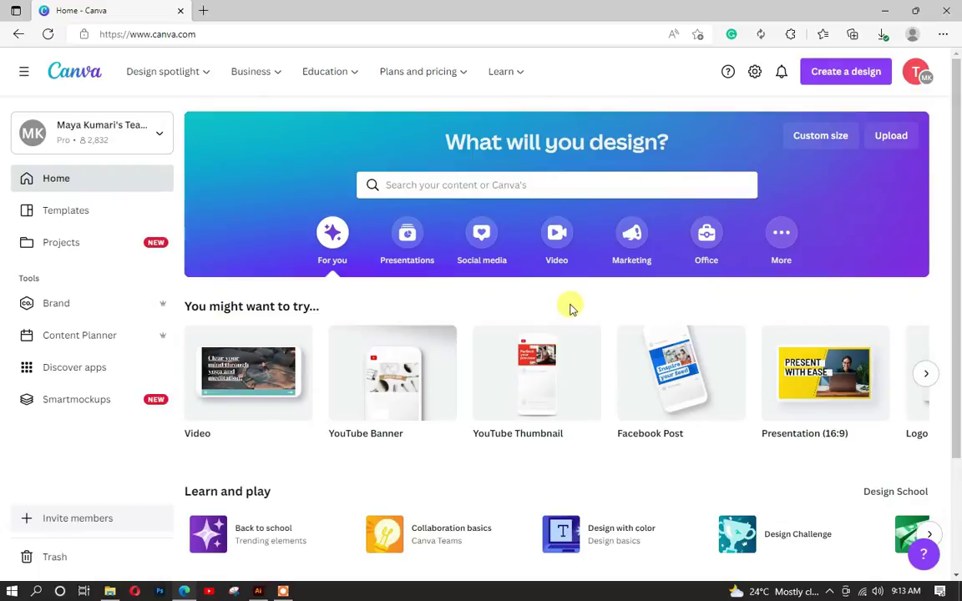
Step: Create a blank YouTube Thumbnail design and search the elements for "wood background"
{"action": "left_click", "coordinate": [855, 77]}
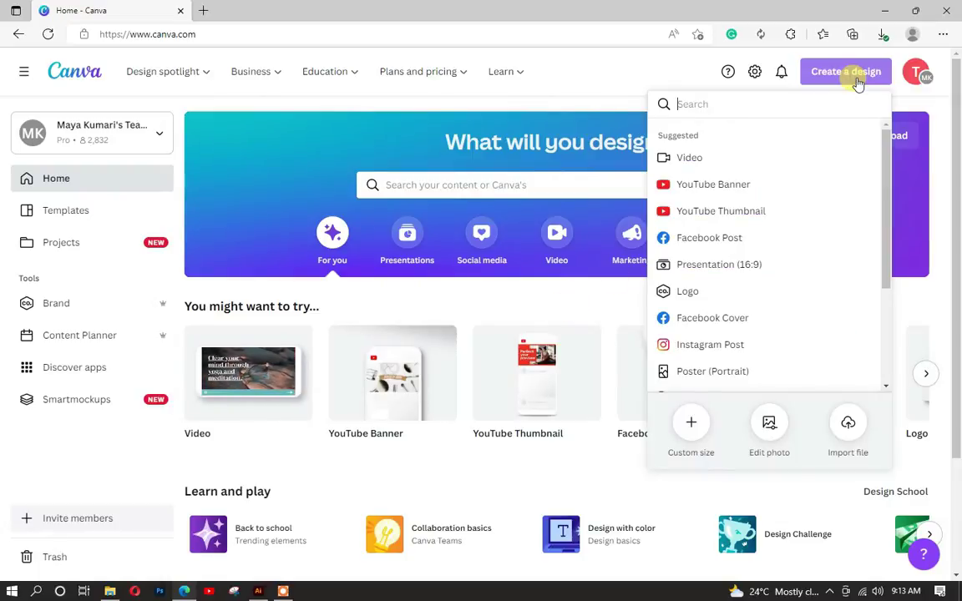
{"action": "left_click", "coordinate": [788, 218]}
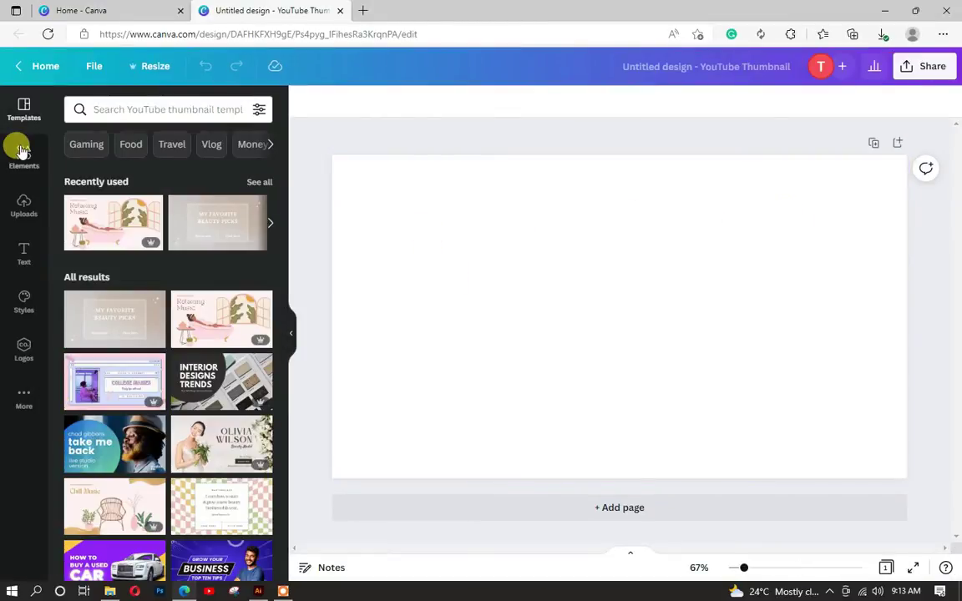
{"action": "left_click", "coordinate": [24, 150]}
{"action": "left_click", "coordinate": [101, 110]}
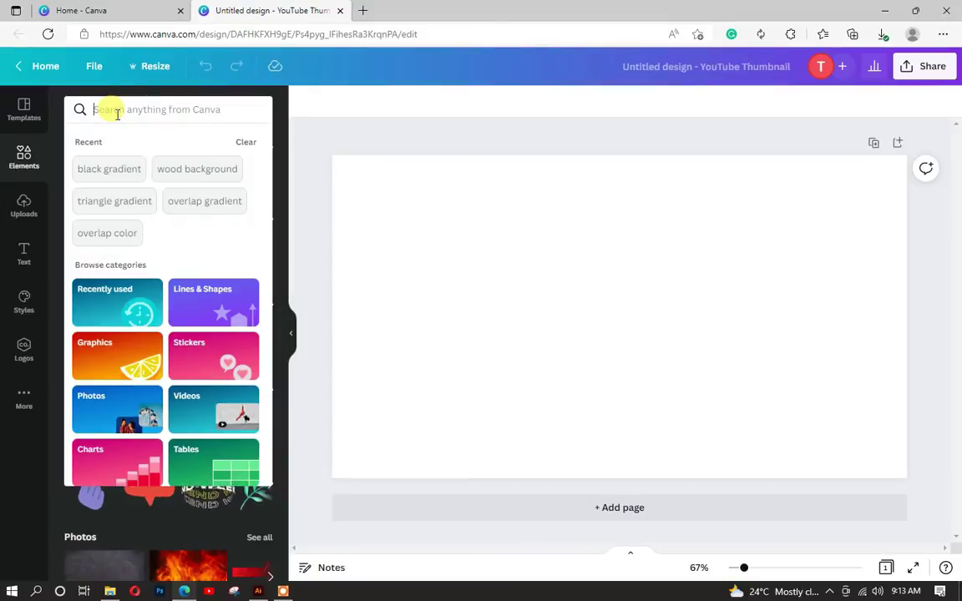
{"action": "type", "text": "wood"}
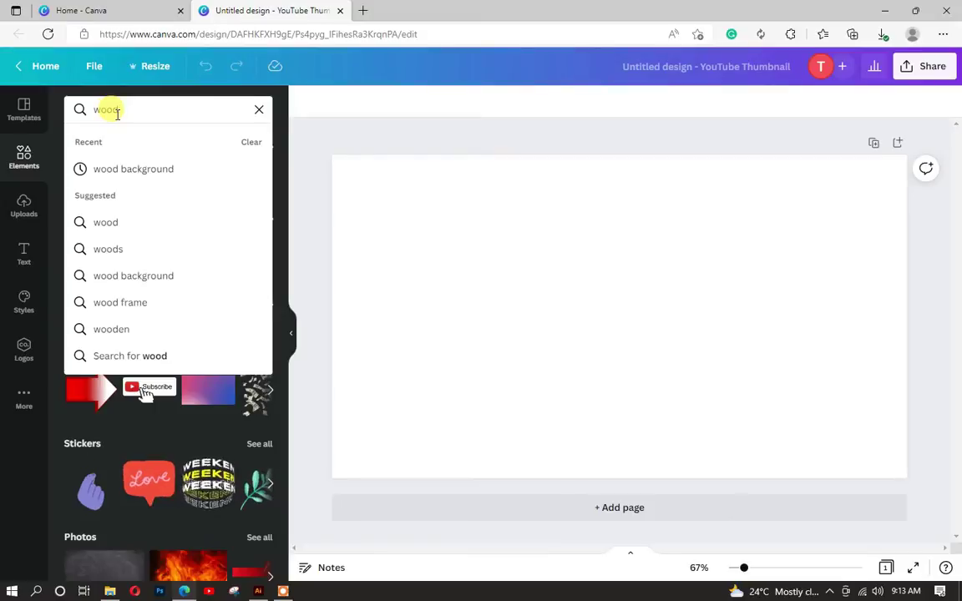
{"action": "left_click", "coordinate": [150, 276]}
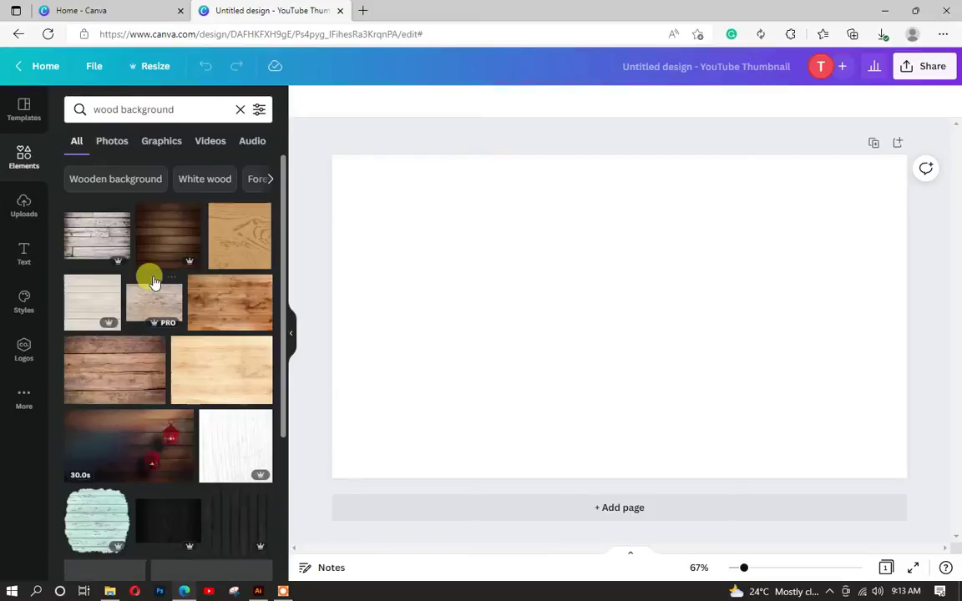
Step: Add the black wood photo to the page and enlarge it to cover the whole thumbnail
{"action": "scroll", "coordinate": [204, 342], "scroll_direction": "down", "scroll_amount": 3}
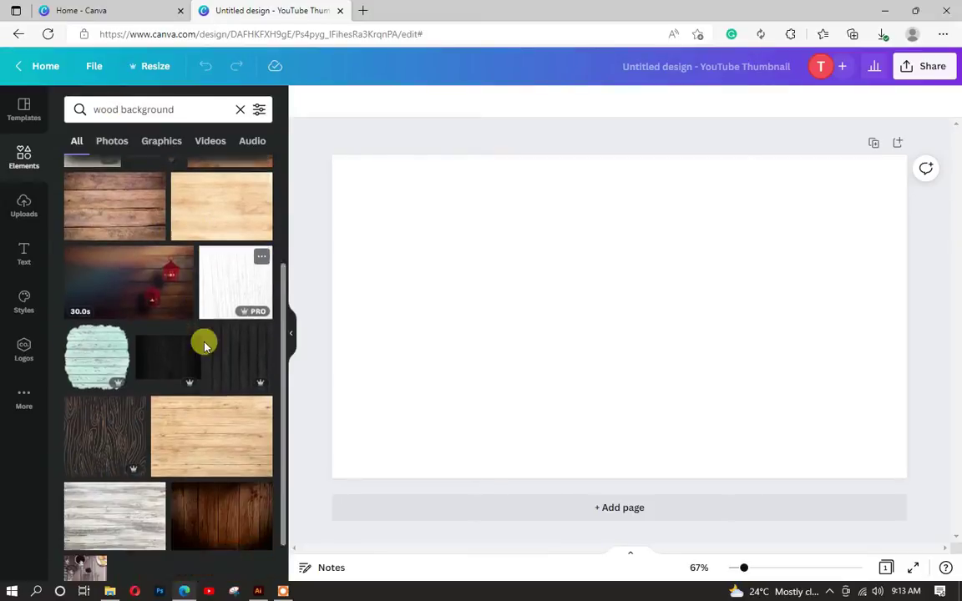
{"action": "left_click", "coordinate": [147, 328]}
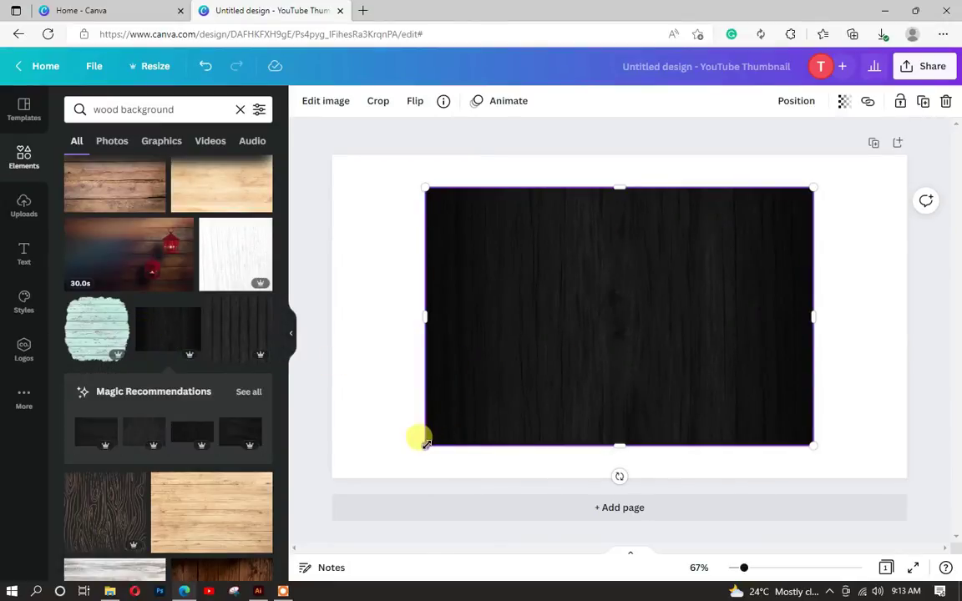
{"action": "left_click_drag", "start_coordinate": [422, 445], "coordinate": [387, 469]}
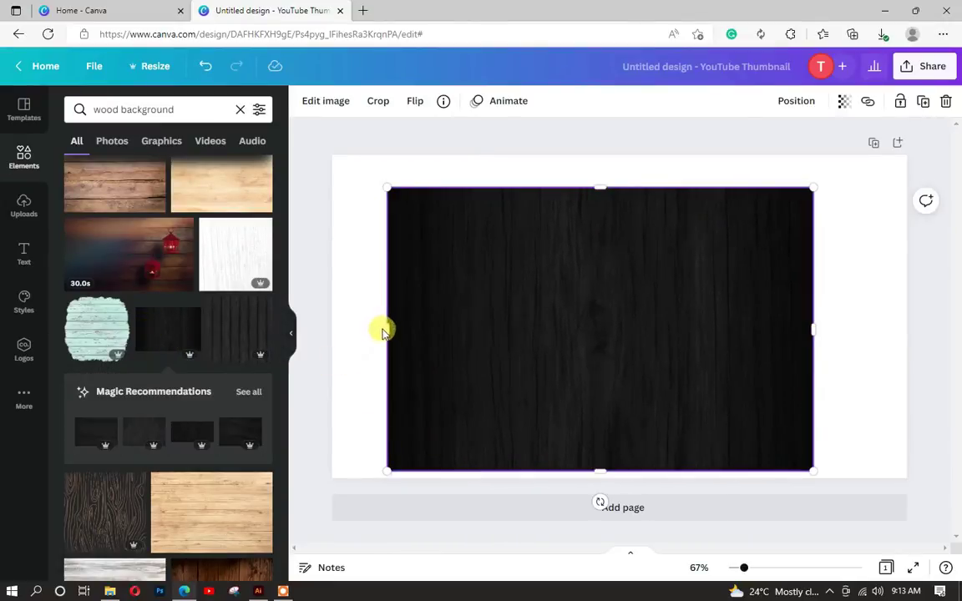
{"action": "left_click_drag", "start_coordinate": [376, 328], "coordinate": [326, 324]}
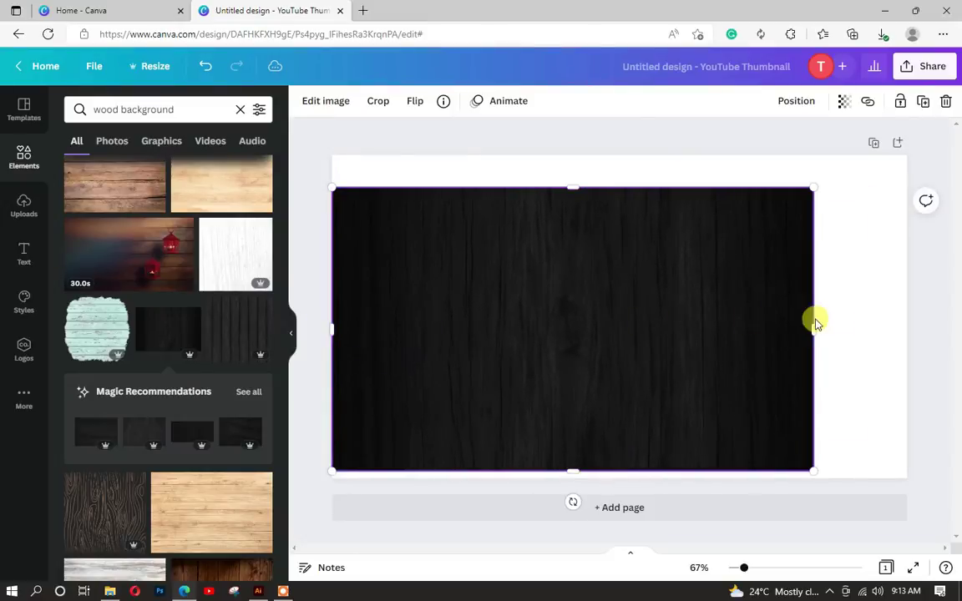
{"action": "left_click_drag", "start_coordinate": [810, 325], "coordinate": [907, 324]}
{"action": "left_click_drag", "start_coordinate": [620, 187], "coordinate": [608, 152]}
{"action": "left_click_drag", "start_coordinate": [618, 474], "coordinate": [615, 478]}
{"action": "left_click", "coordinate": [314, 436]}
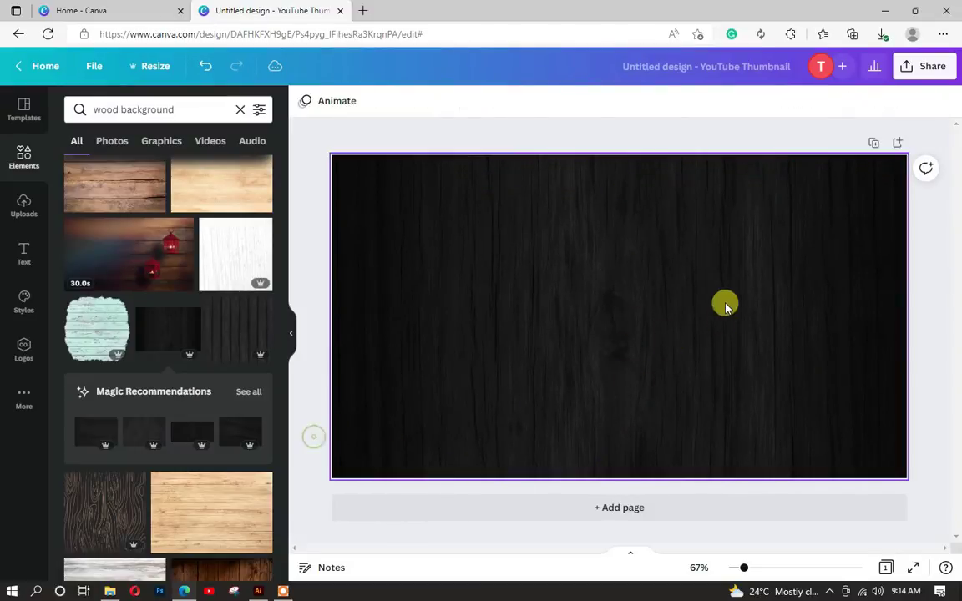
Step: Search the elements for "black gradient" and add the square black gradient to the page
{"action": "left_click", "coordinate": [131, 110]}
{"action": "double_click", "coordinate": [191, 110]}
{"action": "type", "text": "black"}
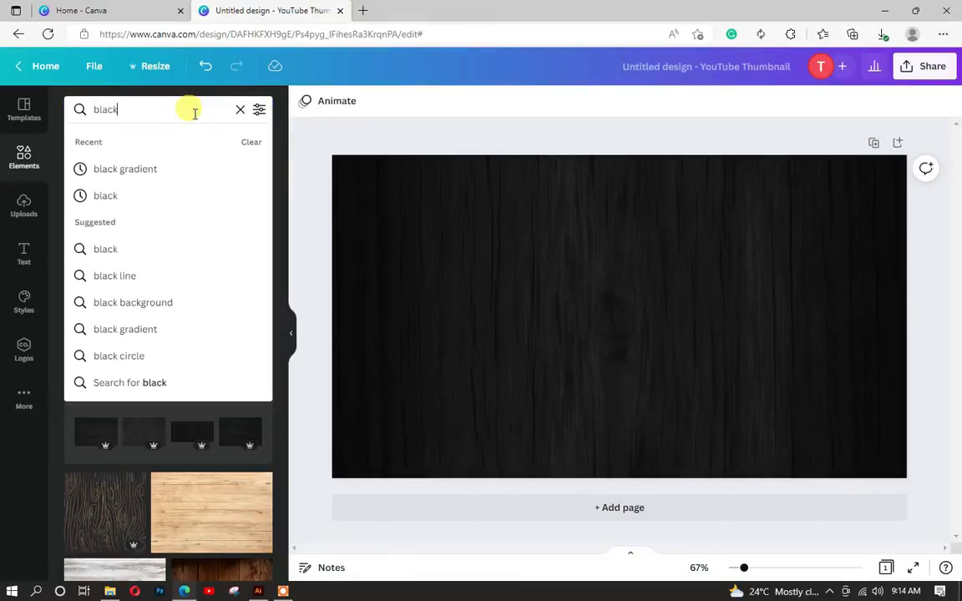
{"action": "left_click", "coordinate": [161, 171]}
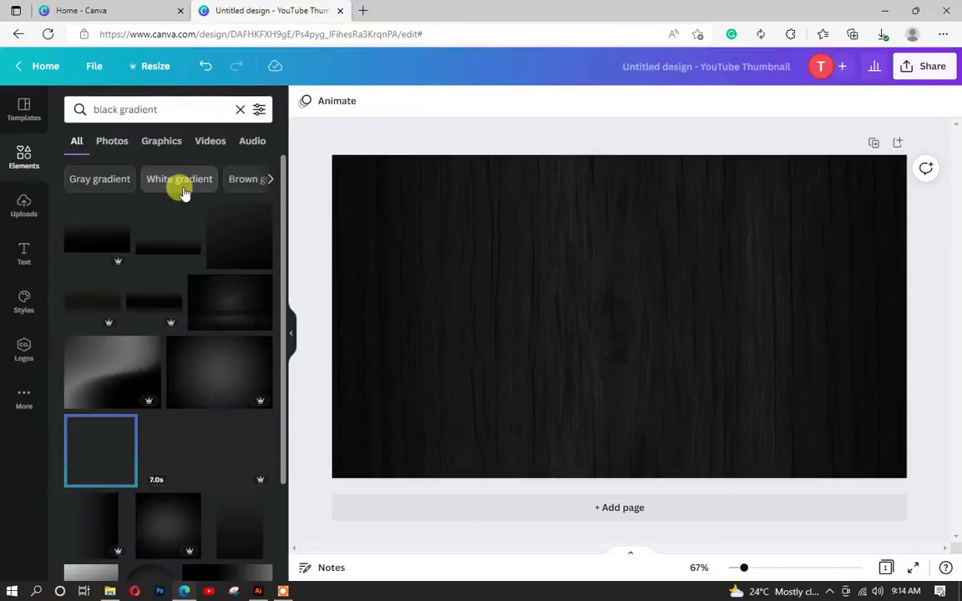
{"action": "left_click", "coordinate": [236, 247]}
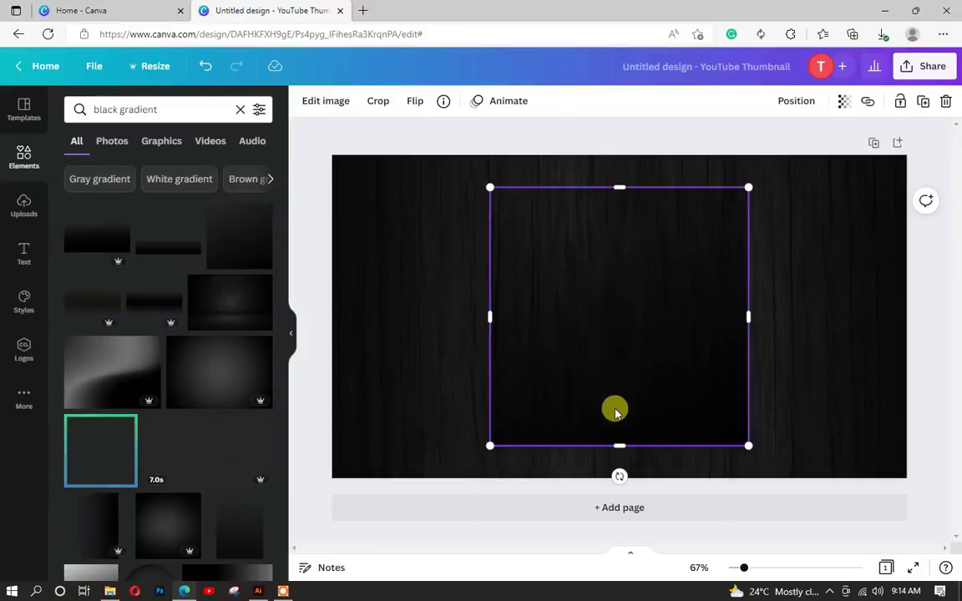
Step: Rotate the gradient a quarter turn so its dark side faces right, and stretch it over the whole page
{"action": "left_click_drag", "start_coordinate": [619, 475], "coordinate": [759, 314]}
{"action": "left_click", "coordinate": [759, 314]}
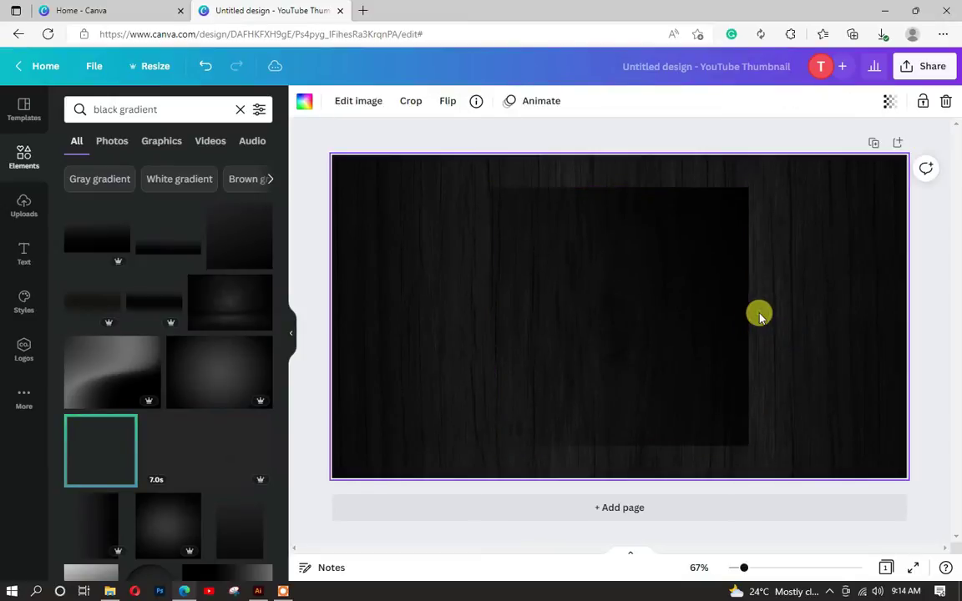
{"action": "left_click", "coordinate": [695, 328]}
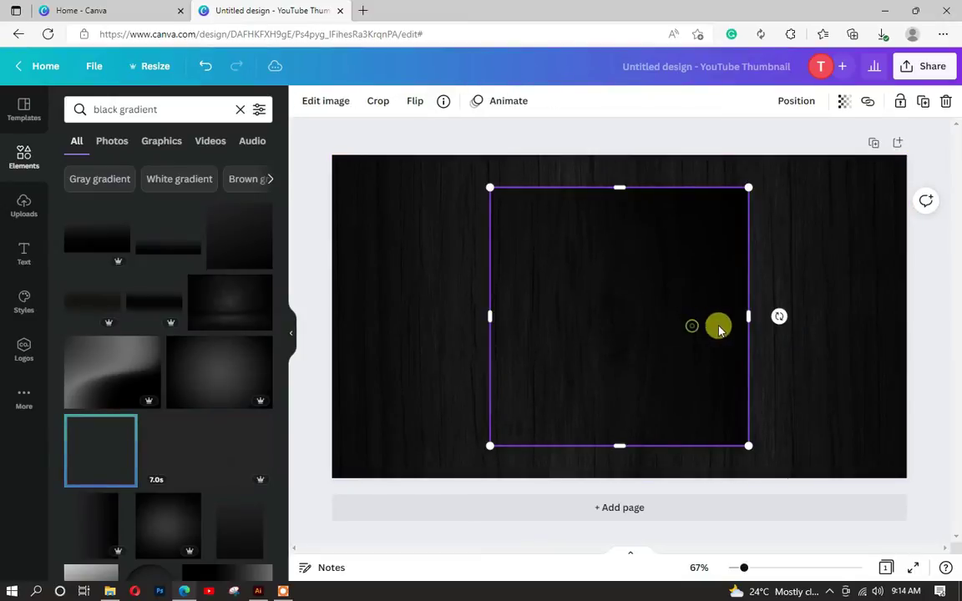
{"action": "left_click_drag", "start_coordinate": [747, 316], "coordinate": [905, 316]}
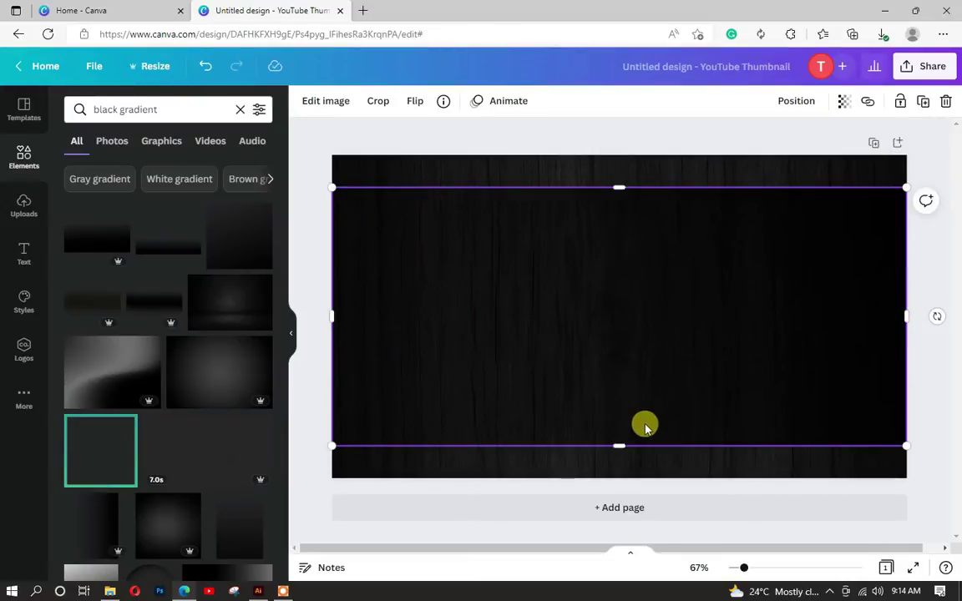
{"action": "left_click_drag", "start_coordinate": [624, 449], "coordinate": [624, 469]}
{"action": "left_click", "coordinate": [317, 382]}
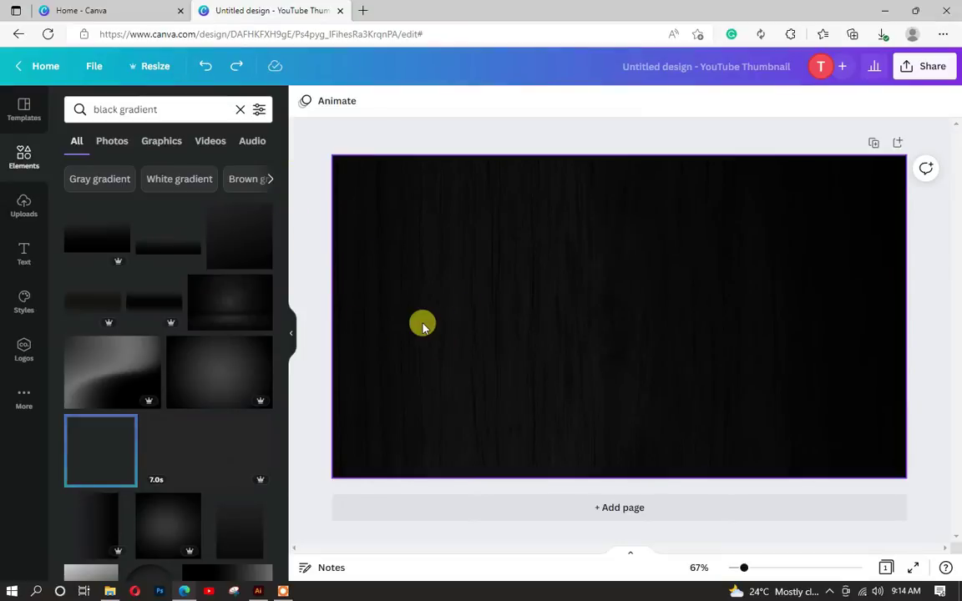
Step: Upload the photo of the surprised bearded man with red braces from Downloads and place it on the page
{"action": "left_click", "coordinate": [20, 202]}
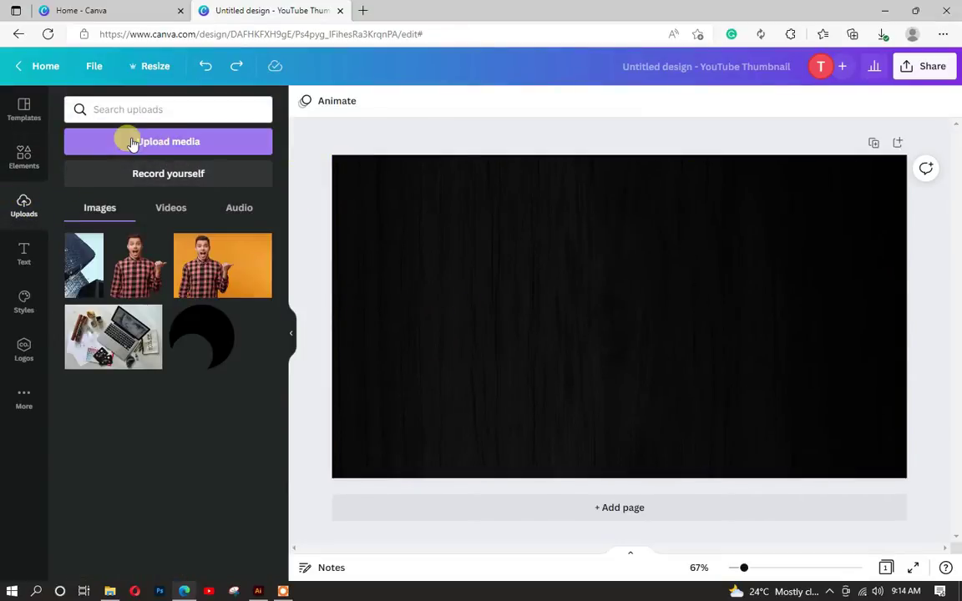
{"action": "left_click", "coordinate": [164, 143]}
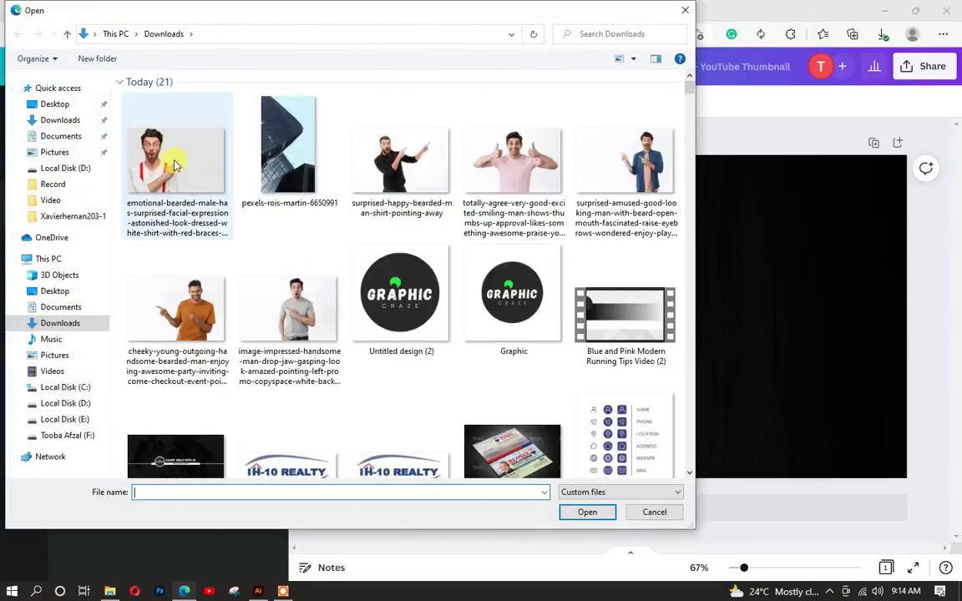
{"action": "left_click", "coordinate": [203, 171]}
{"action": "left_click", "coordinate": [575, 513]}
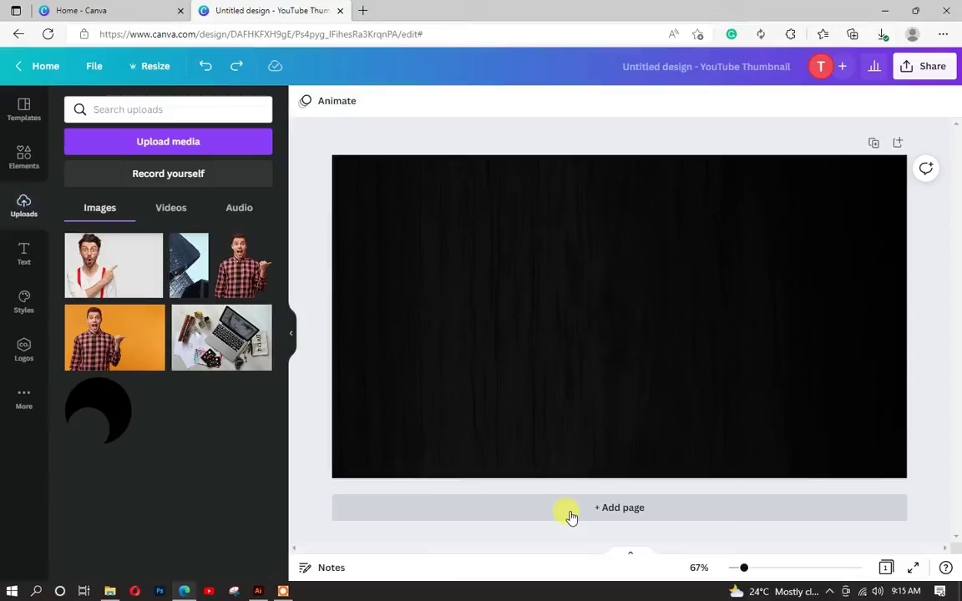
{"action": "left_click_drag", "start_coordinate": [100, 282], "coordinate": [470, 338]}
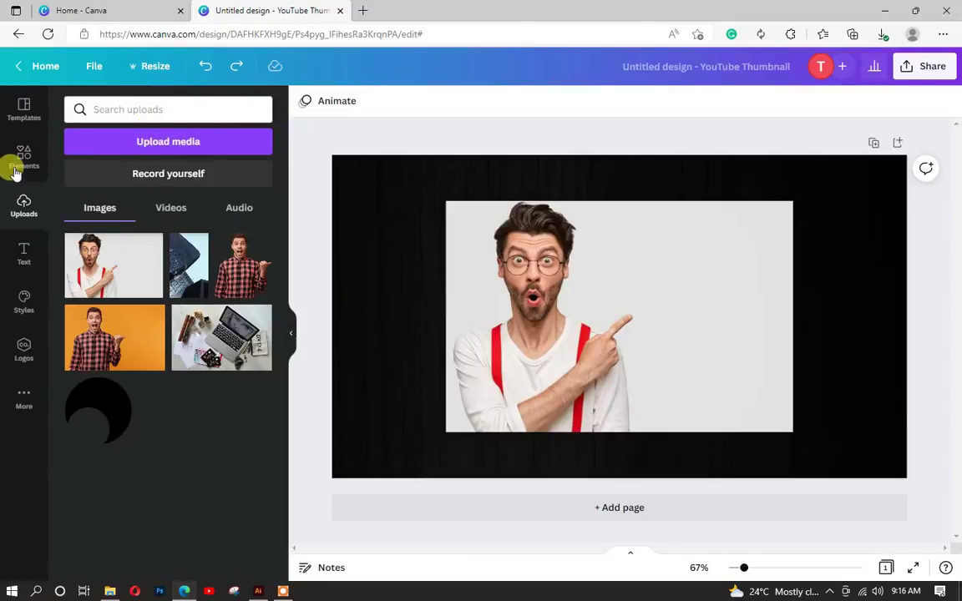
Step: Remove the background from the man's photo with the Background Remover and apply the result
{"action": "left_click", "coordinate": [511, 327]}
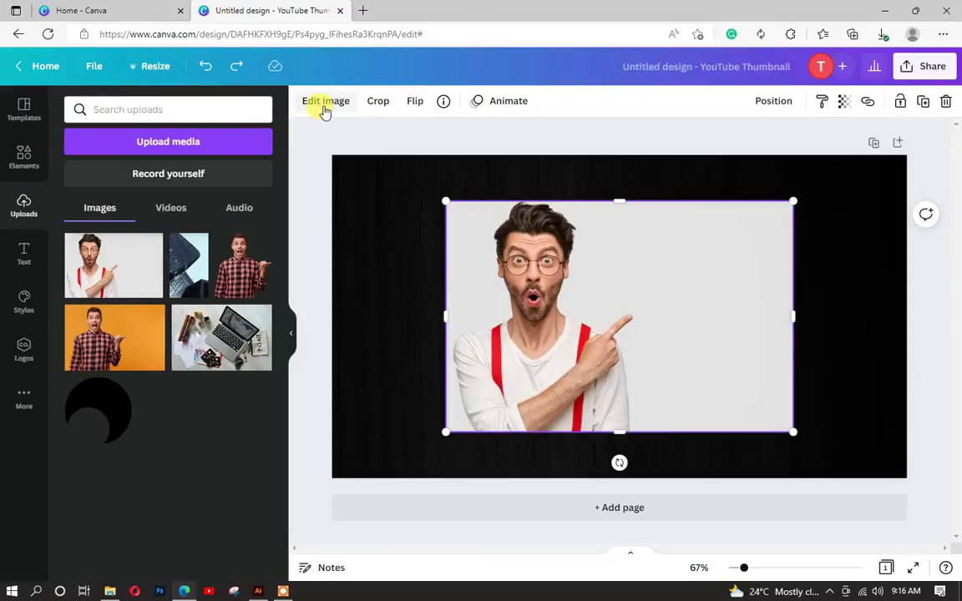
{"action": "left_click", "coordinate": [325, 101]}
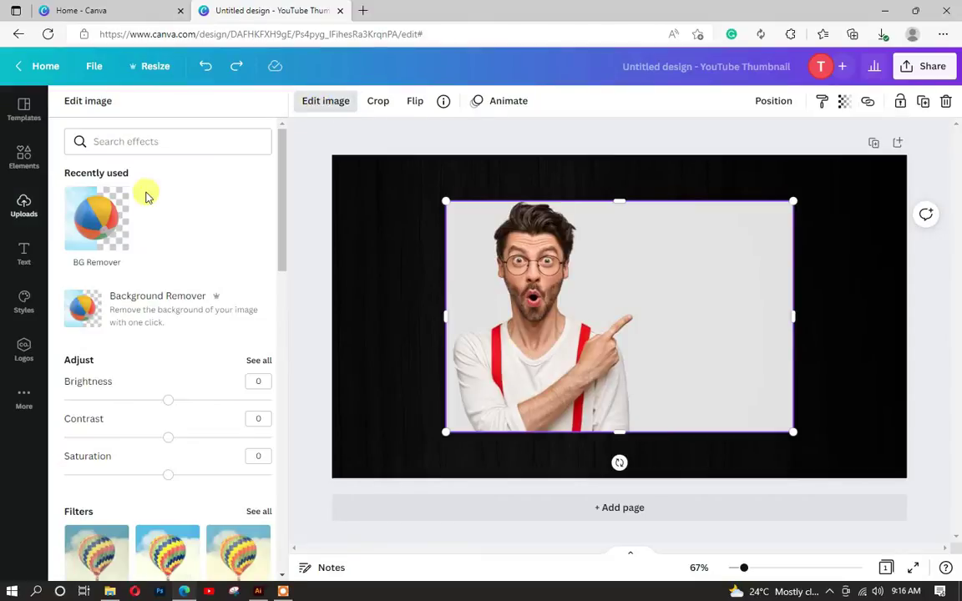
{"action": "left_click", "coordinate": [84, 232]}
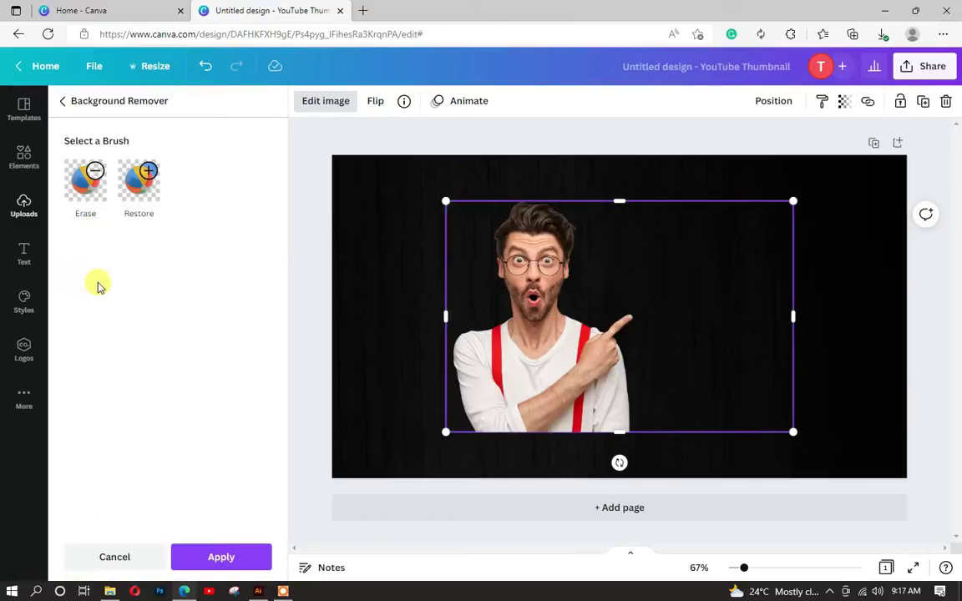
{"action": "left_click", "coordinate": [216, 553]}
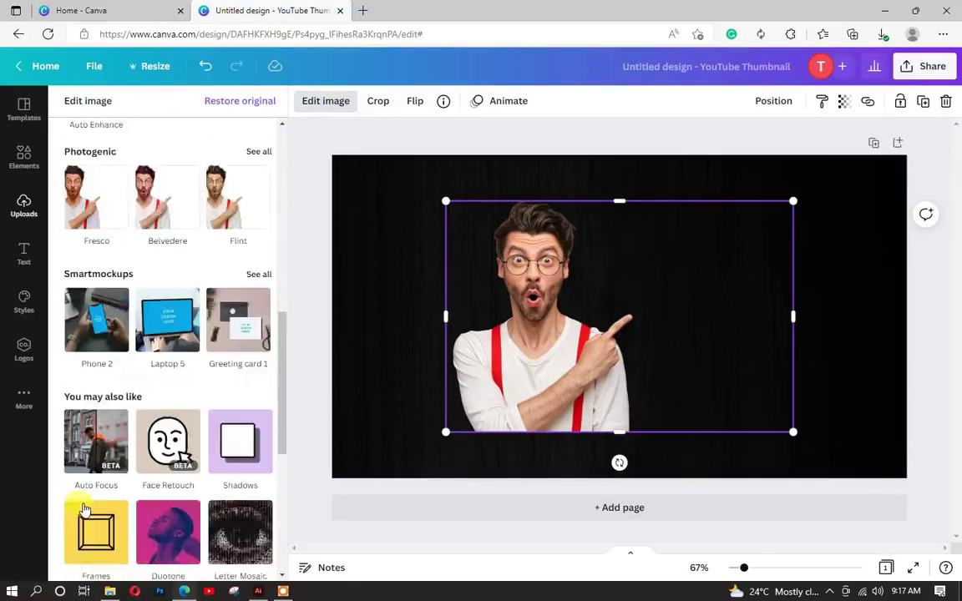
Step: Enlarge the cut-out man and position him against the lower-left corner of the page
{"action": "left_click", "coordinate": [614, 361]}
{"action": "left_click_drag", "start_coordinate": [614, 361], "coordinate": [569, 339]}
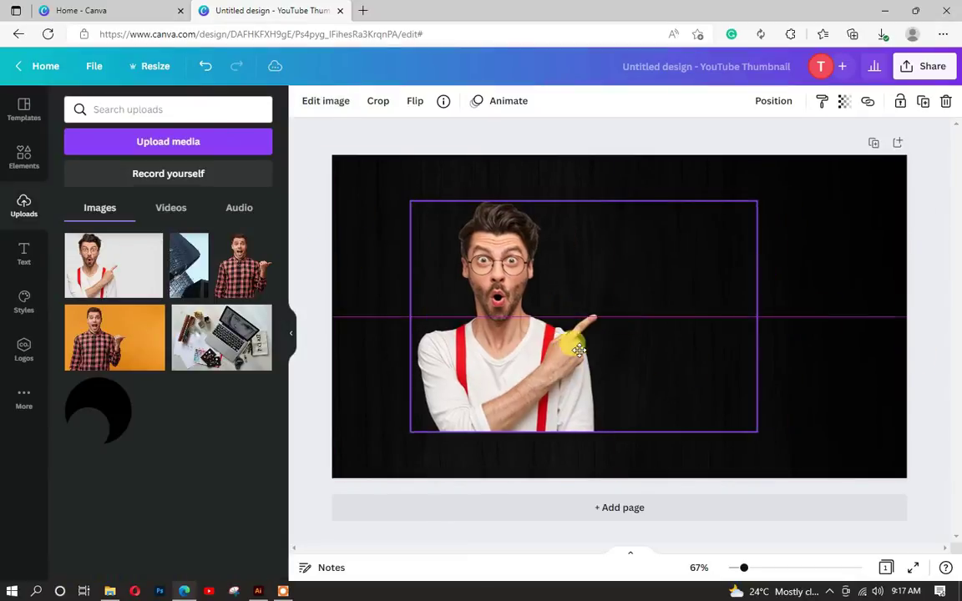
{"action": "left_click_drag", "start_coordinate": [755, 202], "coordinate": [807, 169]}
{"action": "double_click", "coordinate": [520, 349]}
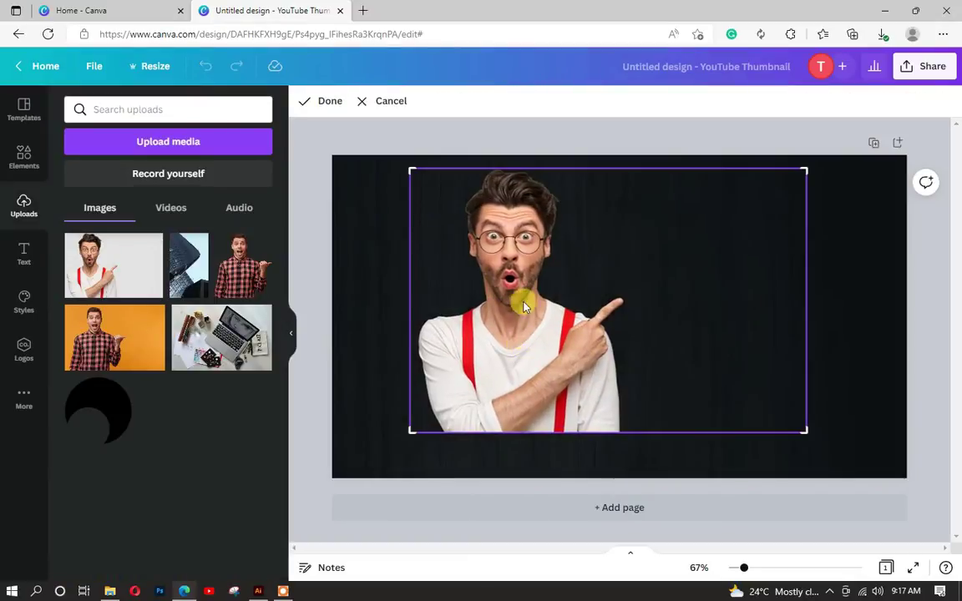
{"action": "left_click", "coordinate": [483, 125]}
{"action": "left_click", "coordinate": [377, 468]}
{"action": "left_click", "coordinate": [428, 430]}
{"action": "left_click_drag", "start_coordinate": [409, 431], "coordinate": [351, 458]}
{"action": "left_click_drag", "start_coordinate": [469, 374], "coordinate": [445, 391]}
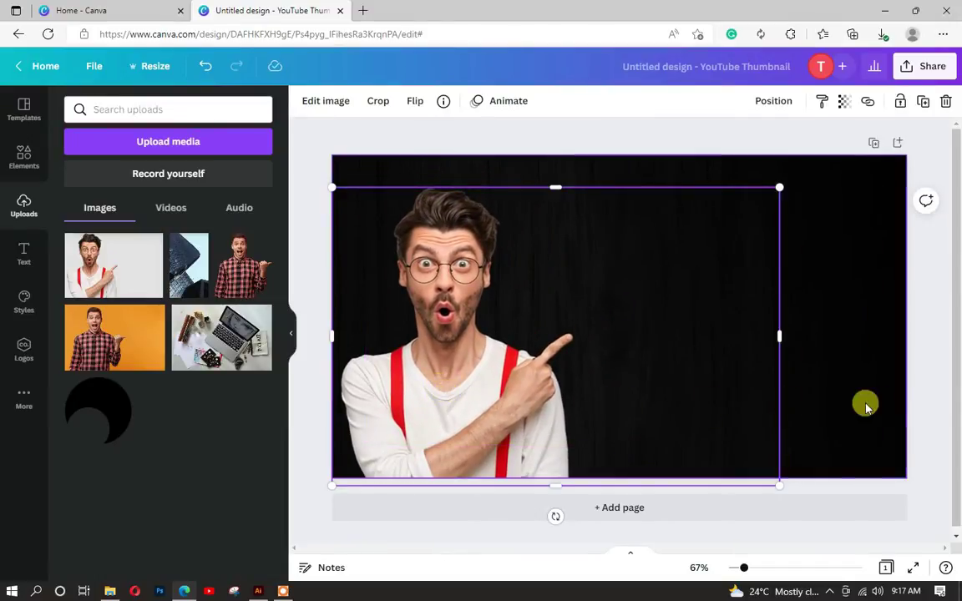
{"action": "left_click", "coordinate": [864, 402]}
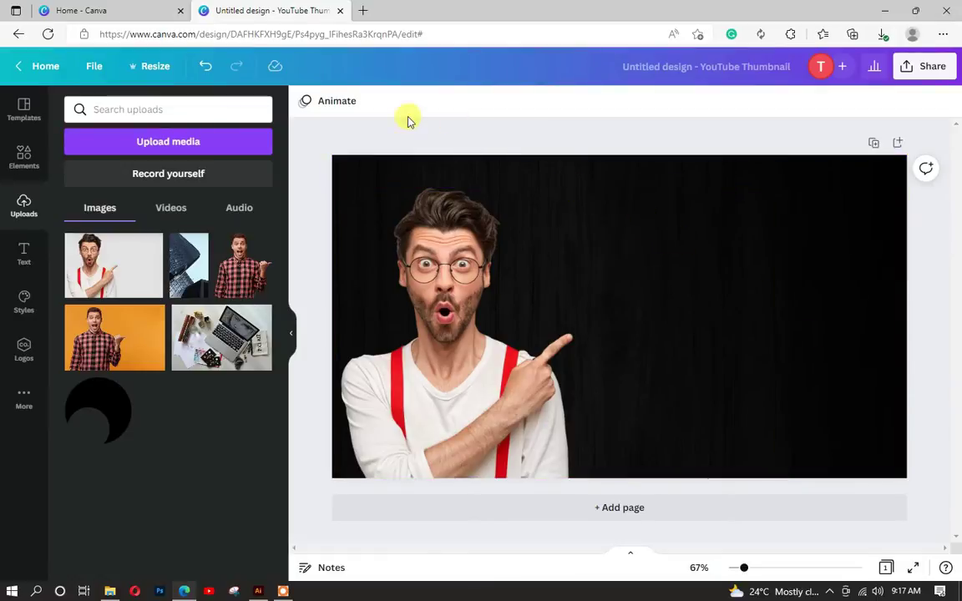
Step: Add a subheading reading "Professional" in the upper-right area of the page
{"action": "left_click", "coordinate": [24, 251]}
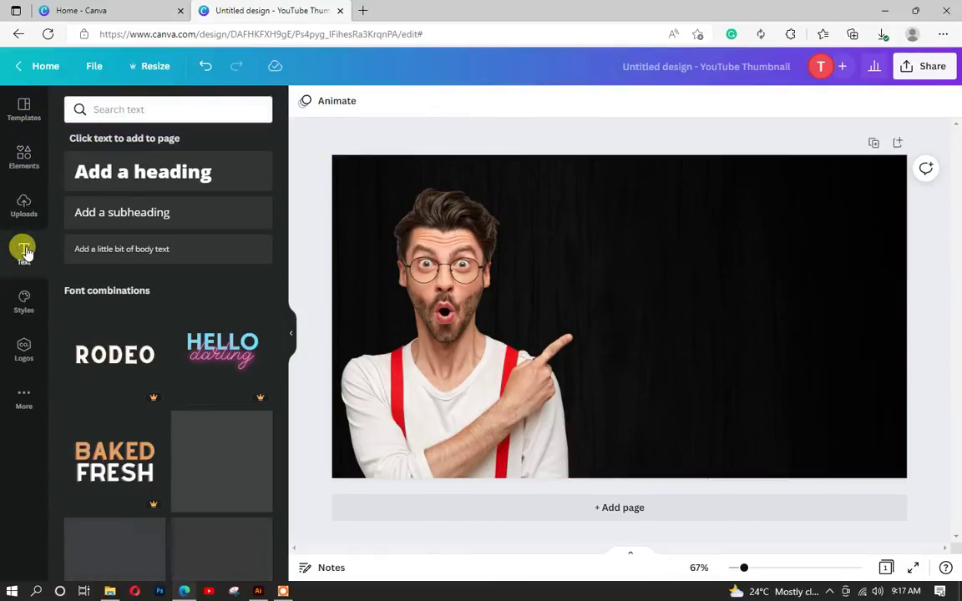
{"action": "left_click", "coordinate": [103, 211]}
{"action": "left_click", "coordinate": [638, 315]}
{"action": "left_click_drag", "start_coordinate": [639, 316], "coordinate": [735, 215]}
{"action": "double_click", "coordinate": [735, 215]}
{"action": "type", "text": "Professional"}
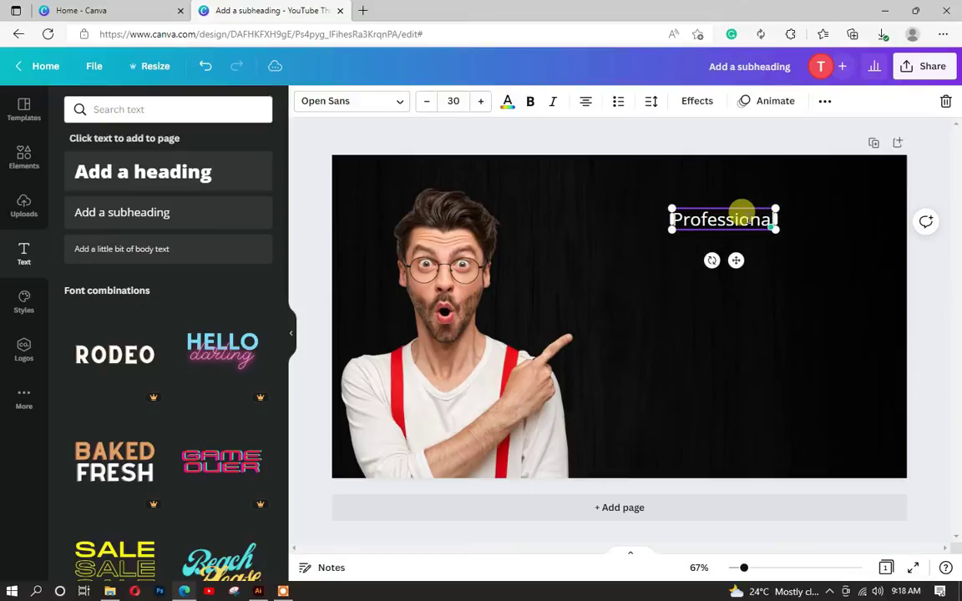
Step: Set the font size of the "Professional" text to 36
{"action": "key", "text": "ctrl+a"}
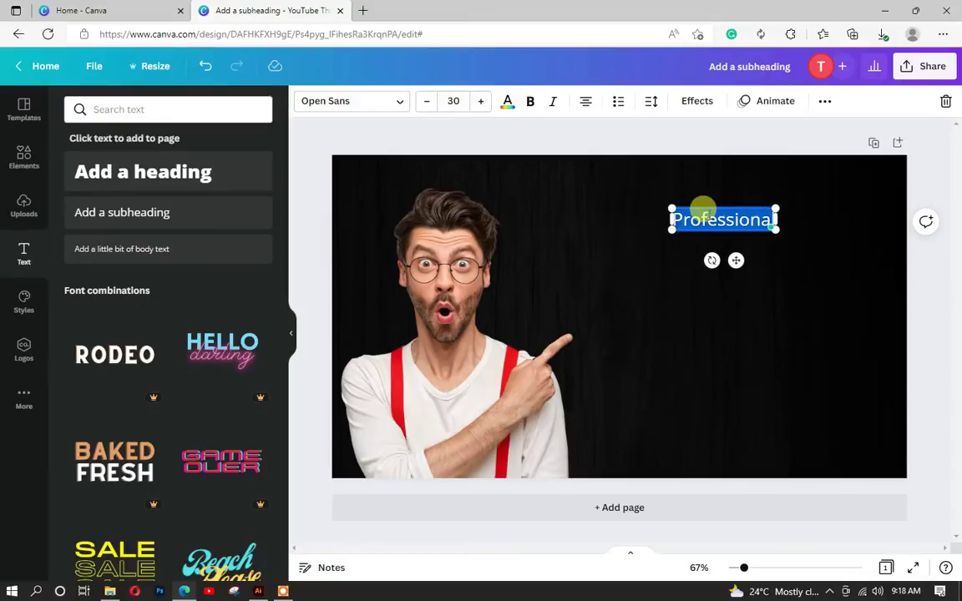
{"action": "left_click", "coordinate": [478, 101]}
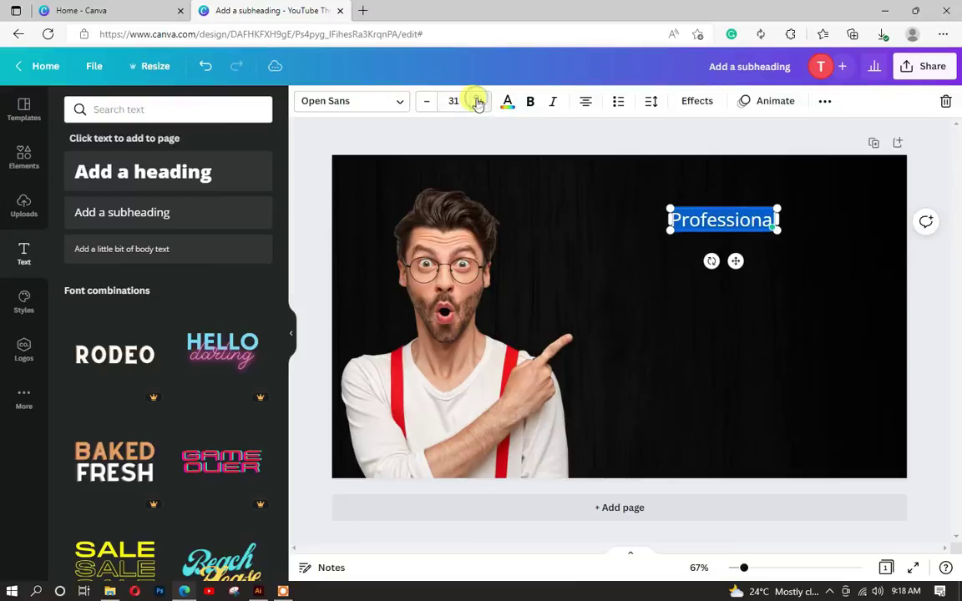
{"action": "left_click", "coordinate": [454, 101]}
{"action": "left_click", "coordinate": [451, 429]}
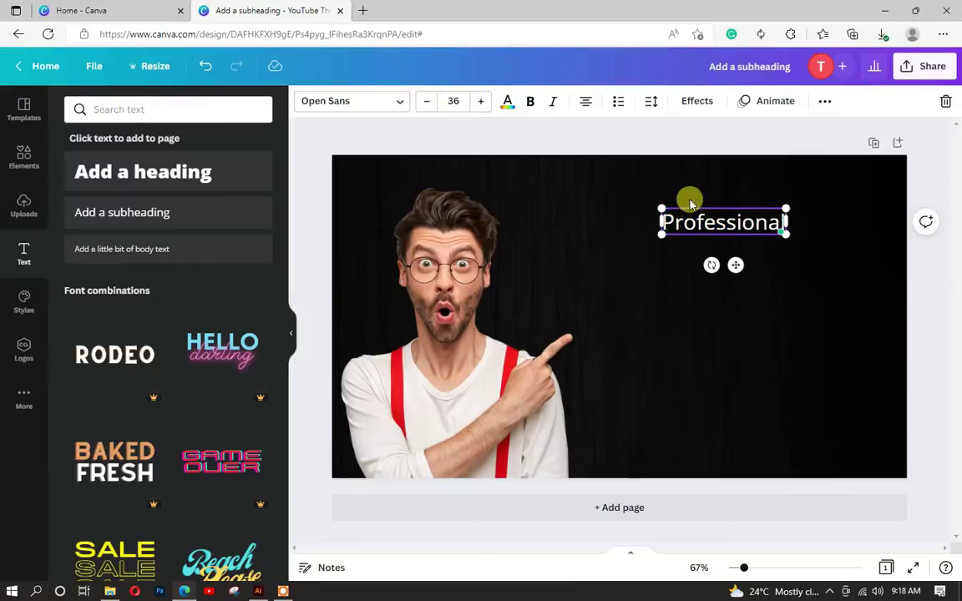
Step: Change the font of the "Professional" text to Brittany
{"action": "left_click", "coordinate": [372, 110]}
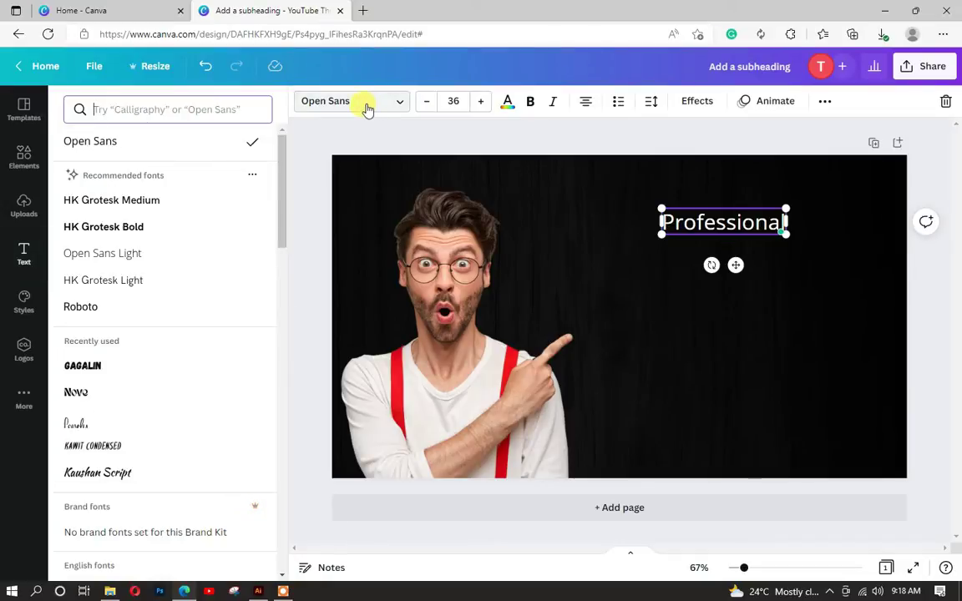
{"action": "type", "text": "bri"}
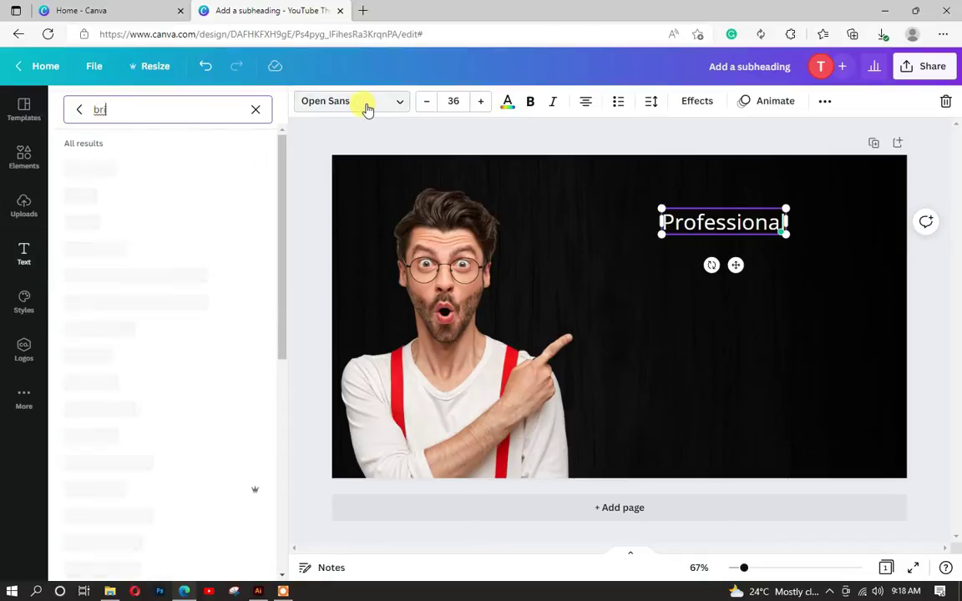
{"action": "type", "text": "tt"}
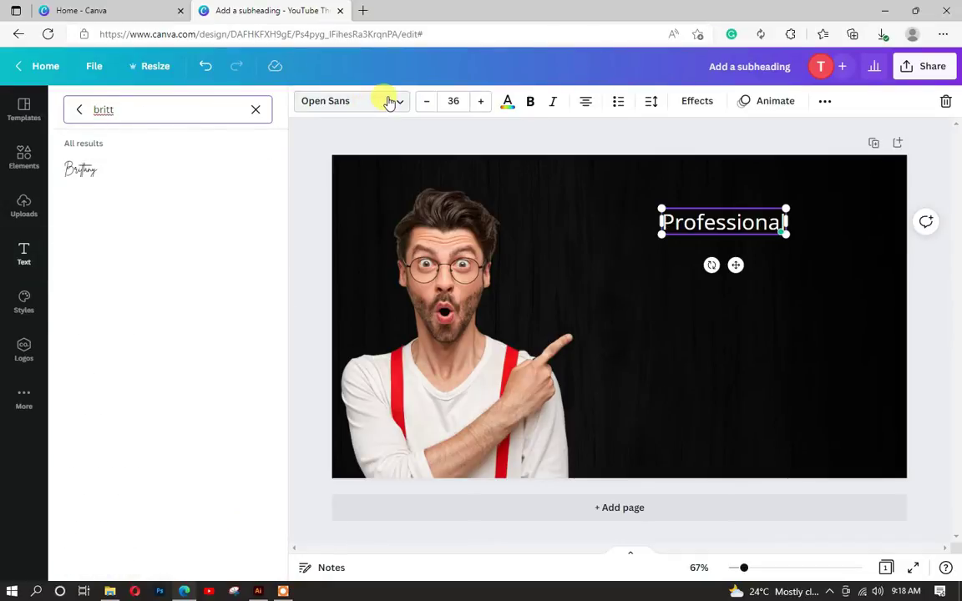
{"action": "left_click", "coordinate": [82, 176]}
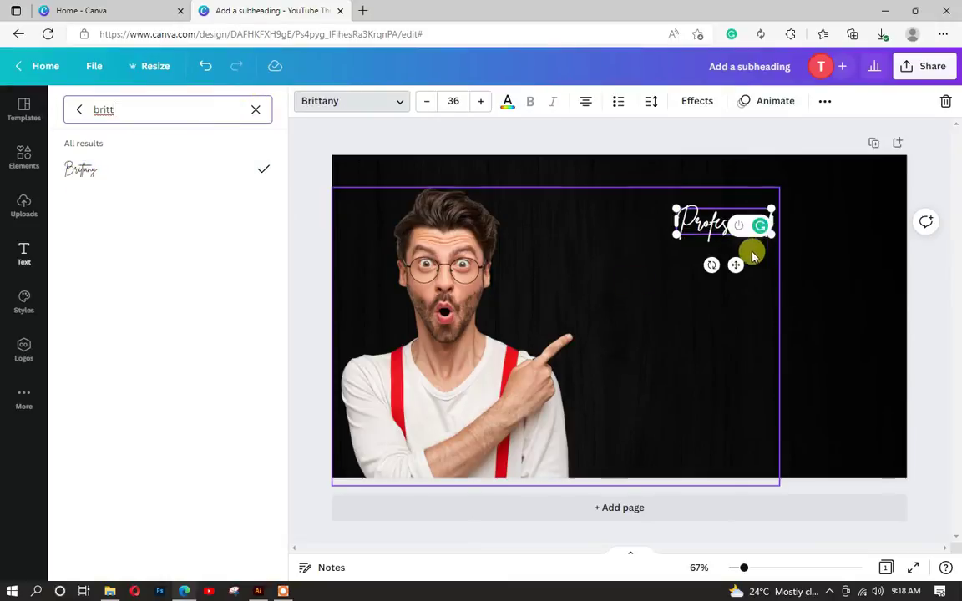
Step: Enlarge the "Professional" text to a font size of about 65.4 and shift it toward the upper-right area of the page
{"action": "left_click_drag", "start_coordinate": [675, 204], "coordinate": [600, 156]}
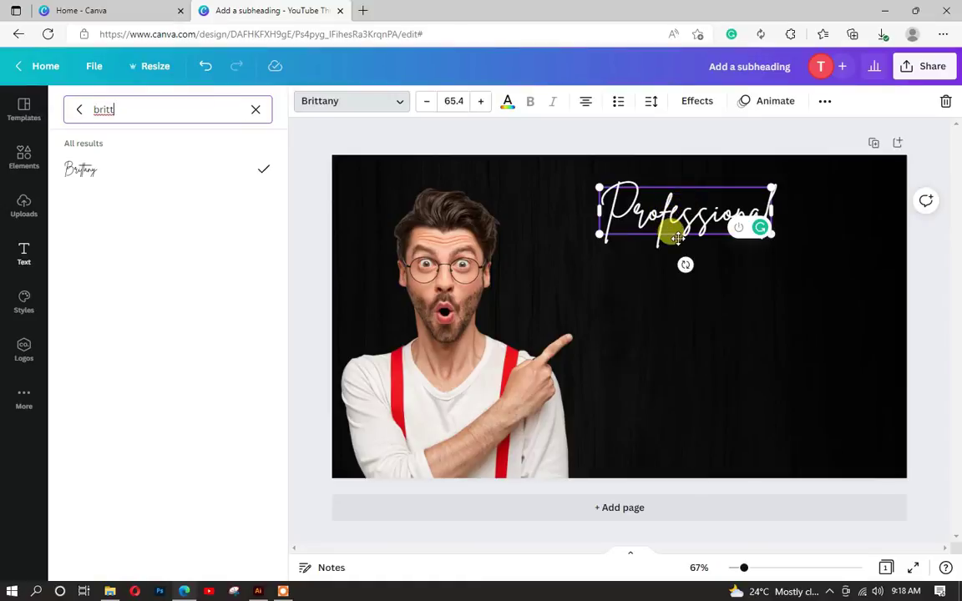
{"action": "left_click_drag", "start_coordinate": [683, 236], "coordinate": [719, 238]}
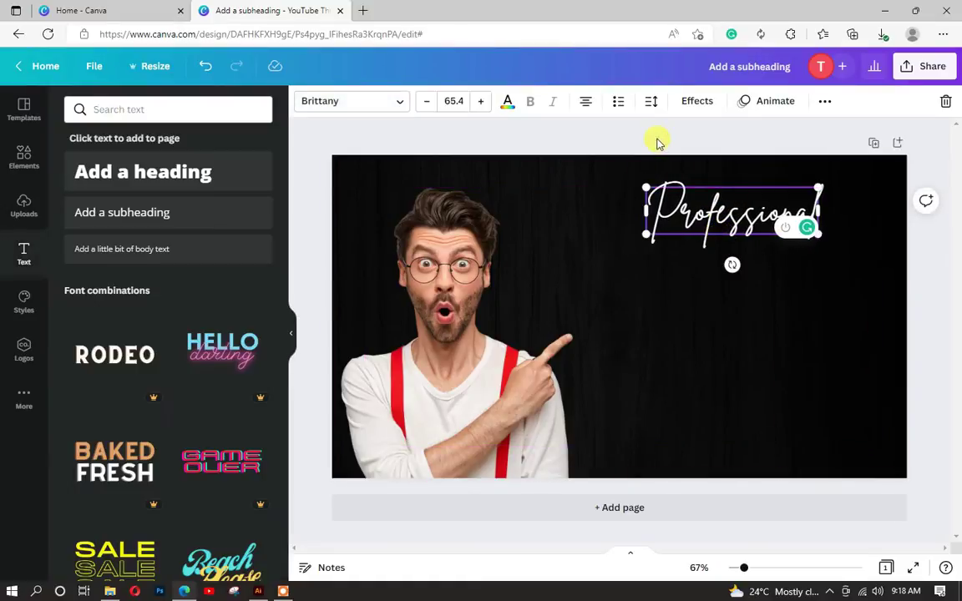
{"action": "left_click", "coordinate": [658, 141]}
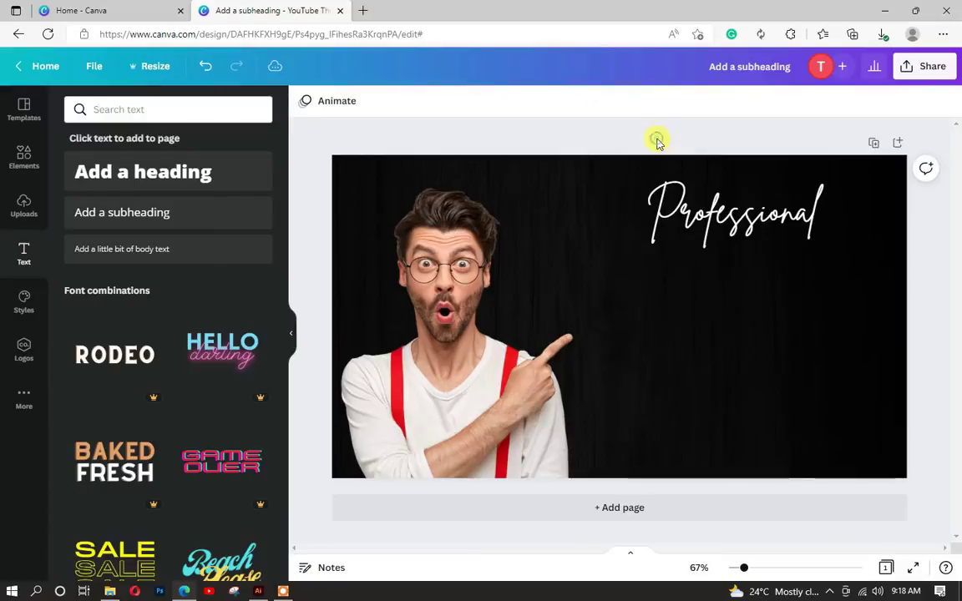
Step: Add a second subheading reading "YOUTUBE" below the "Professional" text
{"action": "left_click", "coordinate": [236, 215]}
{"action": "left_click_drag", "start_coordinate": [599, 326], "coordinate": [738, 294]}
{"action": "triple_click", "coordinate": [749, 278]}
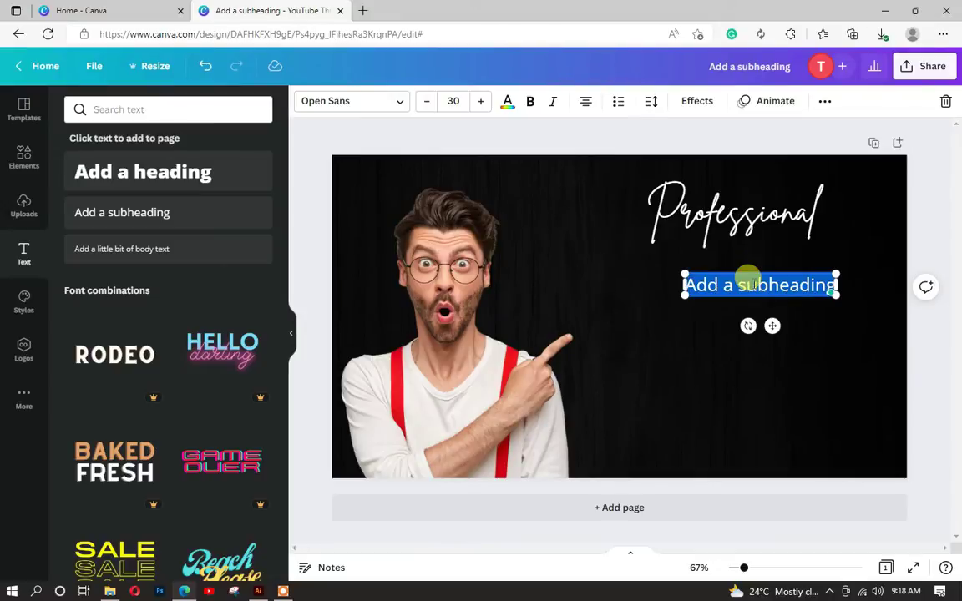
{"action": "type", "text": "YOUTU"}
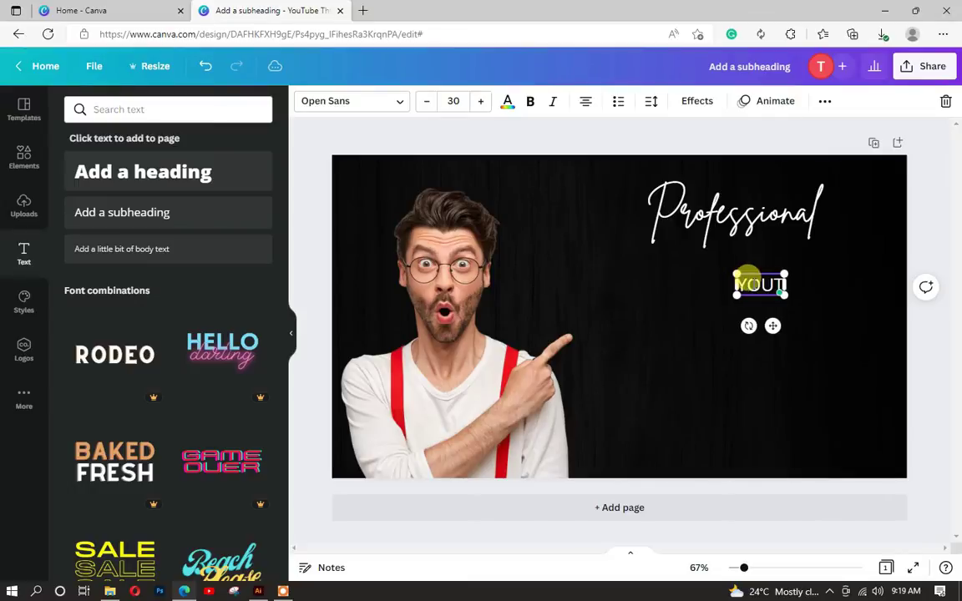
{"action": "type", "text": "BE"}
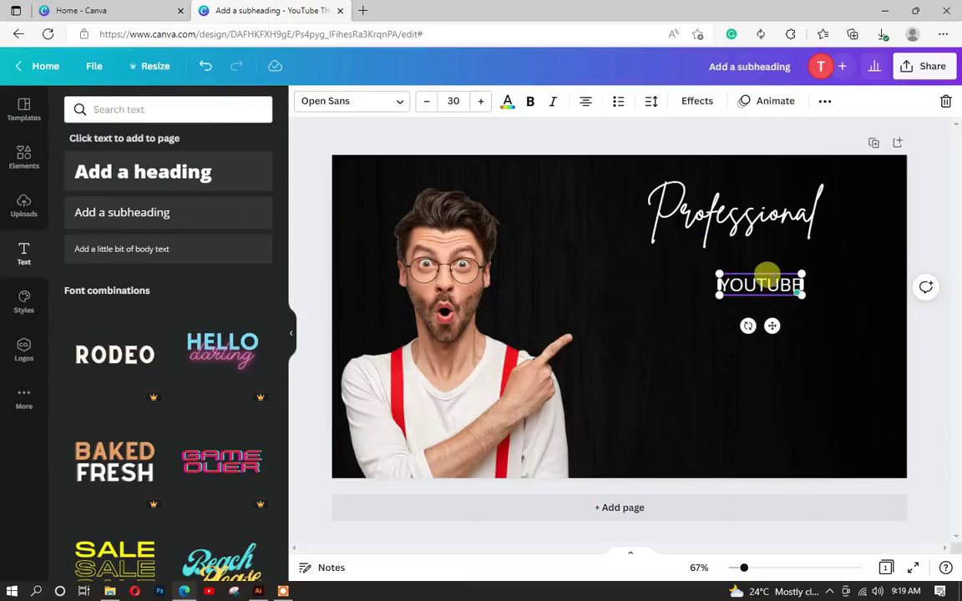
Step: Change the font of the "YOUTUBE" text to Montserrat Extra-Bold
{"action": "double_click", "coordinate": [765, 282]}
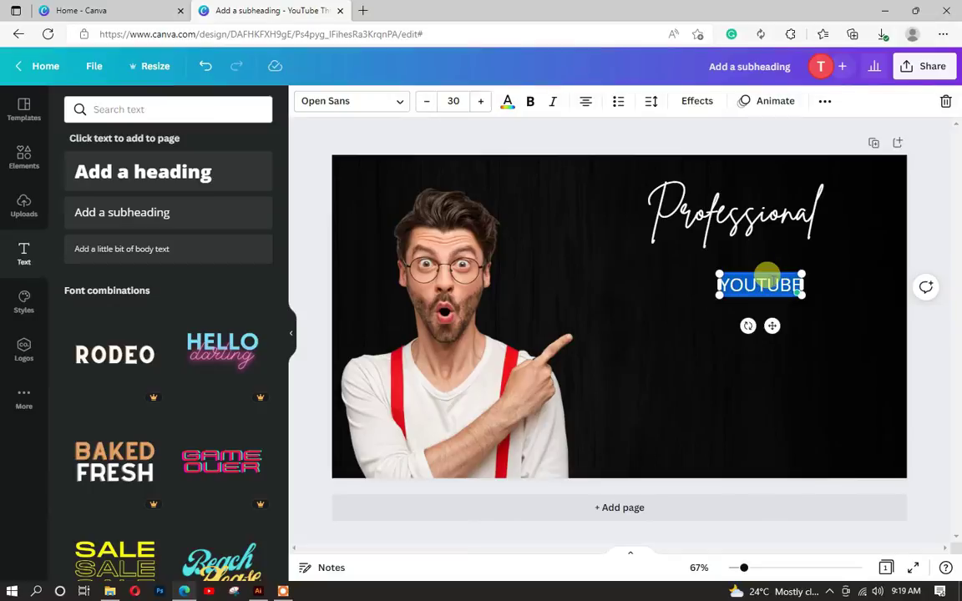
{"action": "left_click", "coordinate": [396, 100]}
{"action": "key", "text": "BackSpace"}
{"action": "type", "text": "monts"}
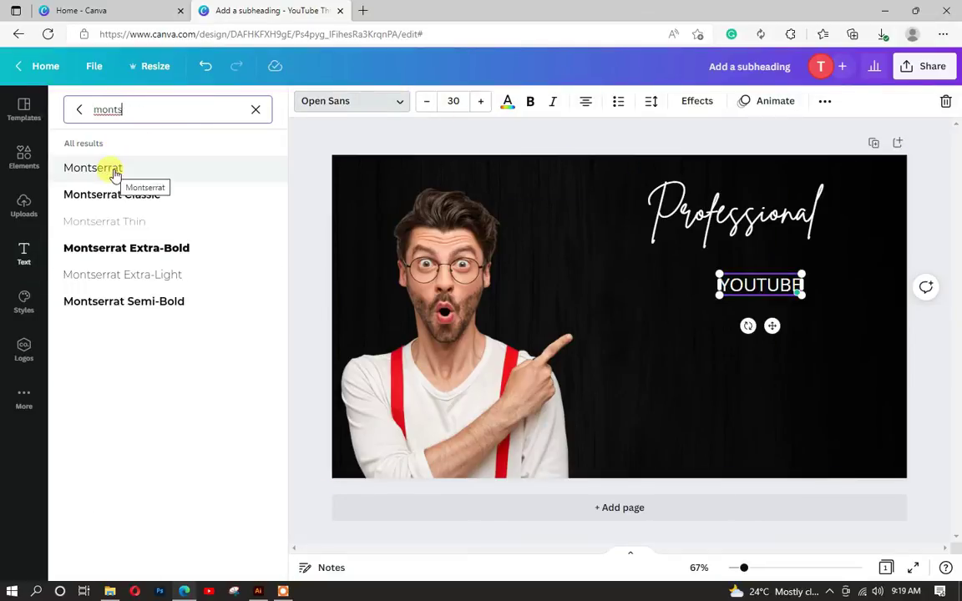
{"action": "left_click", "coordinate": [108, 249]}
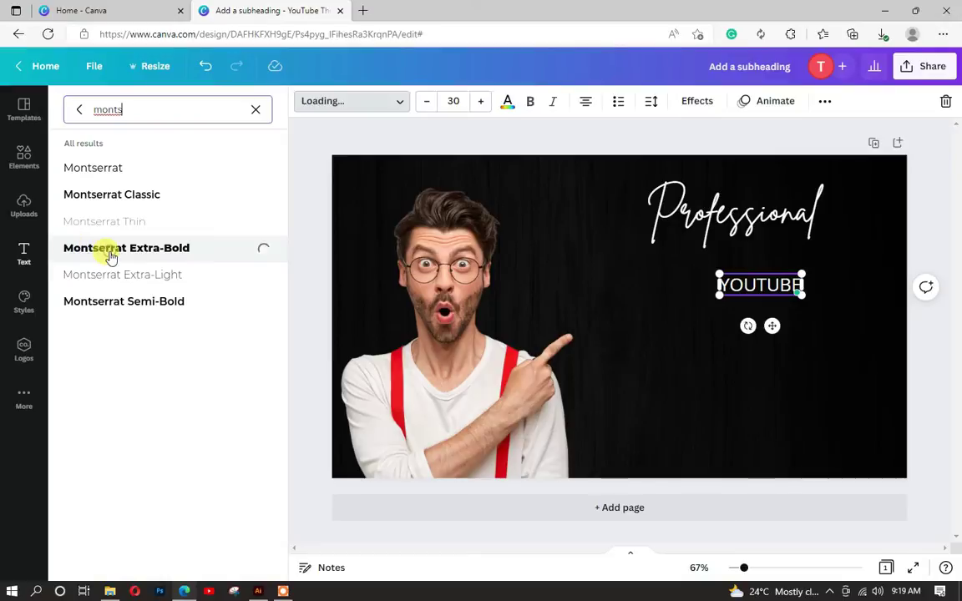
Step: Set the "YOUTUBE" text to font size 80 and position it directly beneath "Professional"
{"action": "left_click", "coordinate": [481, 100]}
{"action": "left_click", "coordinate": [481, 100]}
{"action": "left_click", "coordinate": [453, 100]}
{"action": "left_click", "coordinate": [455, 399]}
{"action": "left_click", "coordinate": [453, 100]}
{"action": "left_click", "coordinate": [464, 304]}
{"action": "left_click_drag", "start_coordinate": [777, 304], "coordinate": [770, 289]}
Step: Add another subheading reading "THUMBNAIL" below the "YOUTUBE" text
{"action": "left_click_drag", "start_coordinate": [192, 213], "coordinate": [719, 302]}
{"action": "left_click_drag", "start_coordinate": [743, 343], "coordinate": [777, 410]}
{"action": "double_click", "coordinate": [764, 366]}
{"action": "key", "text": "BackSpace"}
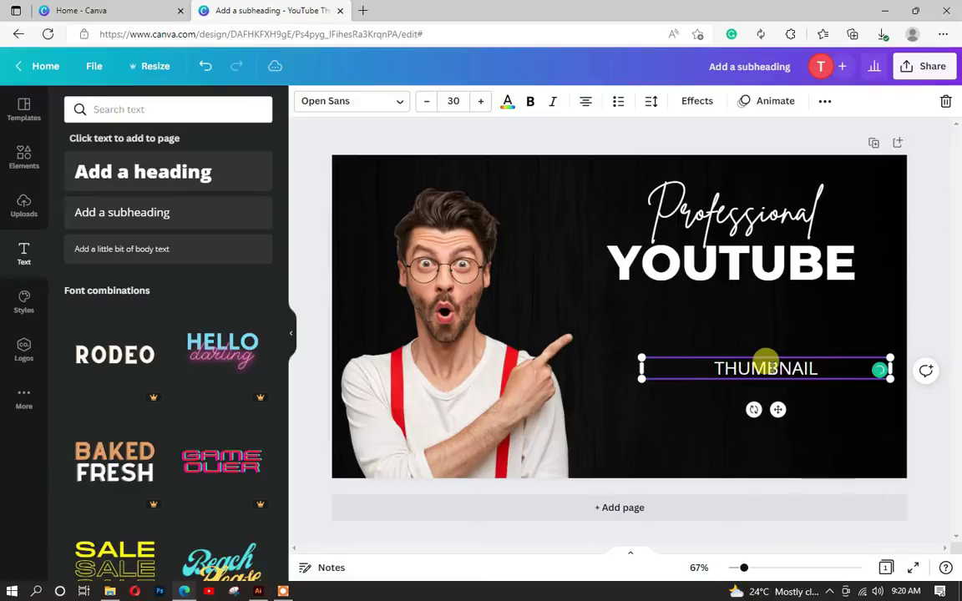
Step: Change the font of the "THUMBNAIL" text to Montserrat Extra-Bold
{"action": "double_click", "coordinate": [749, 365]}
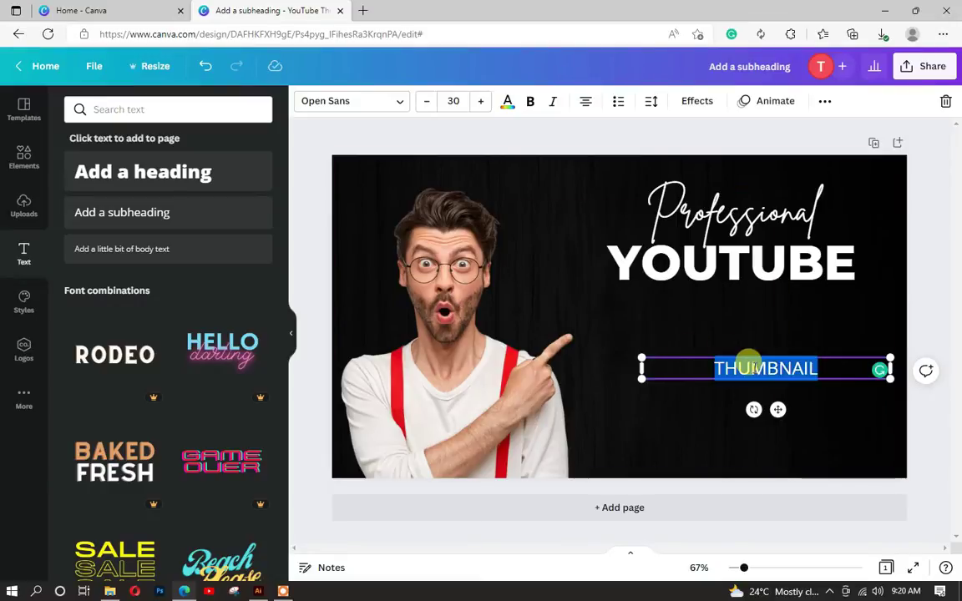
{"action": "left_click", "coordinate": [381, 107]}
{"action": "left_click", "coordinate": [159, 249]}
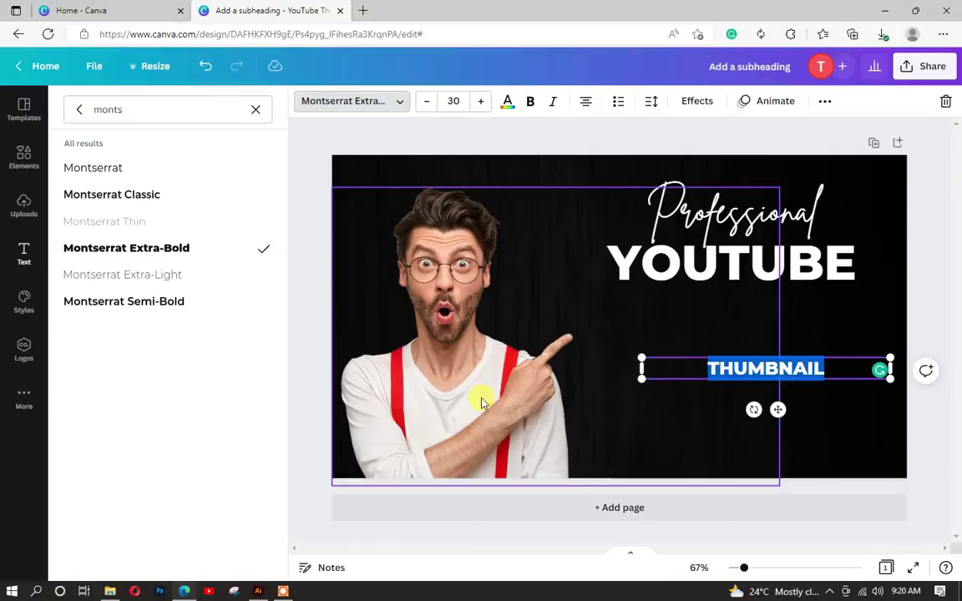
Step: Set the "THUMBNAIL" text to font size 80, fit it on one line and place it directly under "YOUTUBE"
{"action": "left_click", "coordinate": [453, 101]}
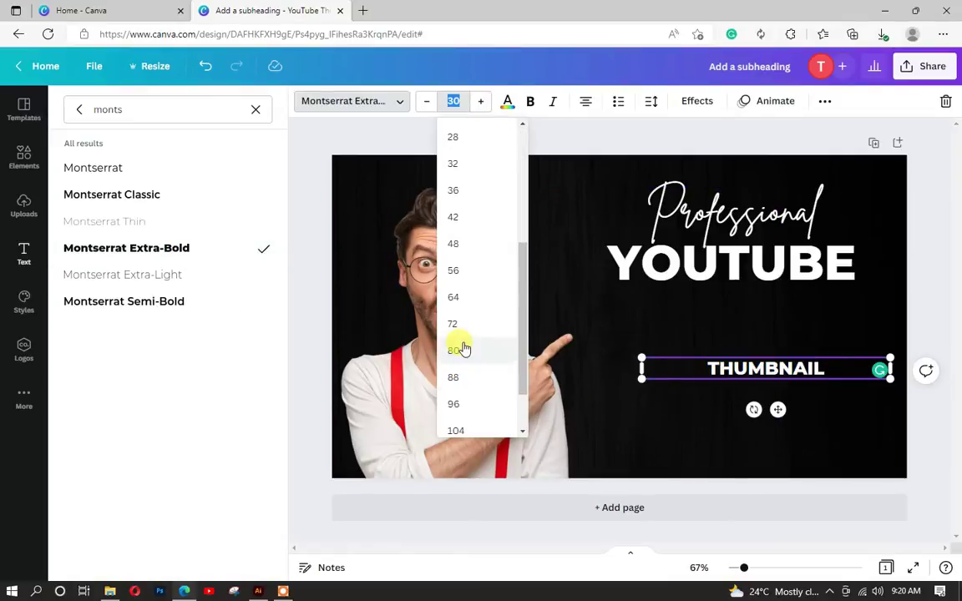
{"action": "left_click", "coordinate": [466, 349]}
{"action": "left_click_drag", "start_coordinate": [642, 419], "coordinate": [573, 408]}
{"action": "left_click_drag", "start_coordinate": [736, 408], "coordinate": [758, 349]}
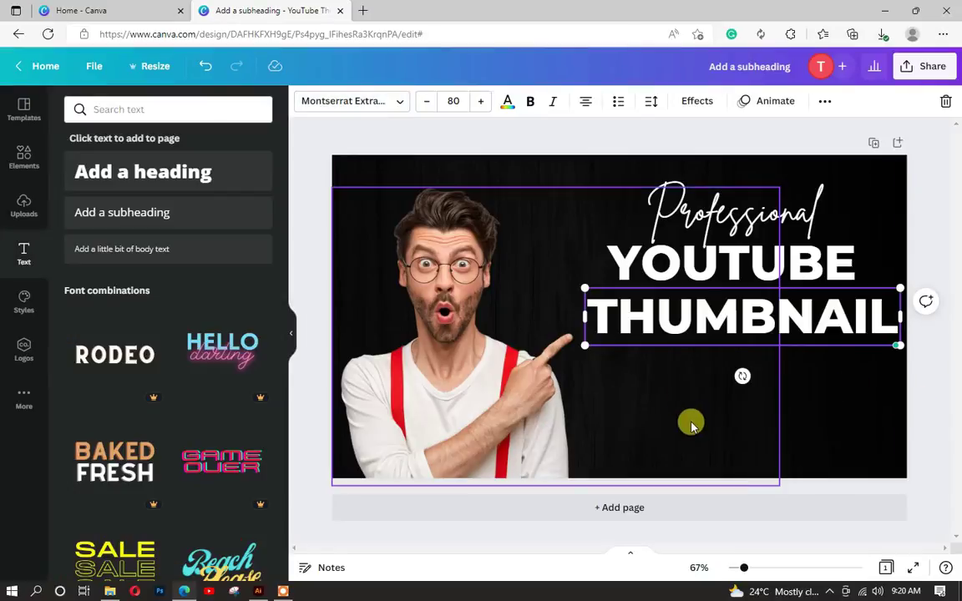
Step: Add a subheading reading "Design YouTube Thumbnail" and center it just below the "THUMBNAIL" text
{"action": "left_click", "coordinate": [122, 212]}
{"action": "left_click_drag", "start_coordinate": [775, 364], "coordinate": [747, 417]}
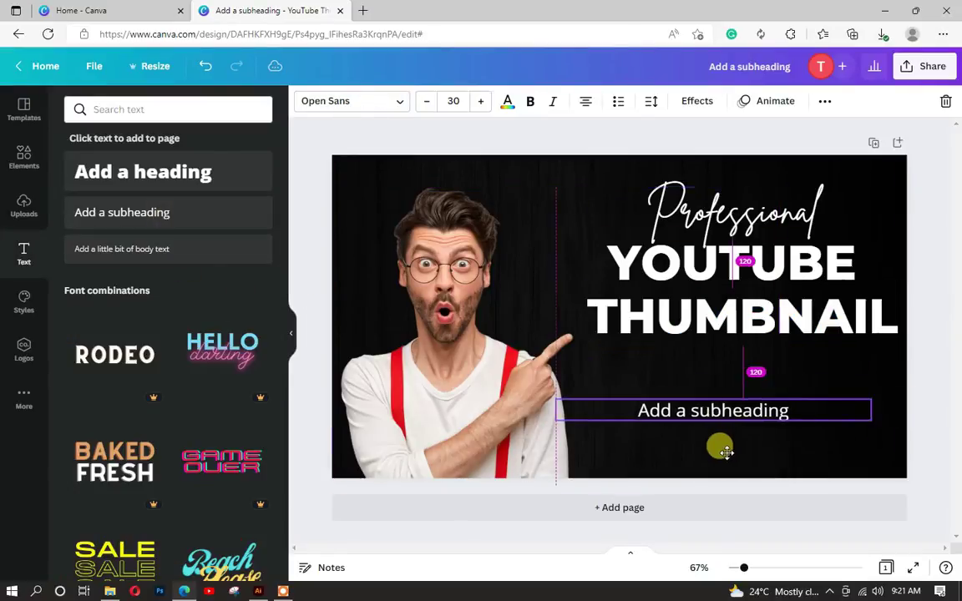
{"action": "double_click", "coordinate": [704, 402]}
{"action": "type", "text": "Design"}
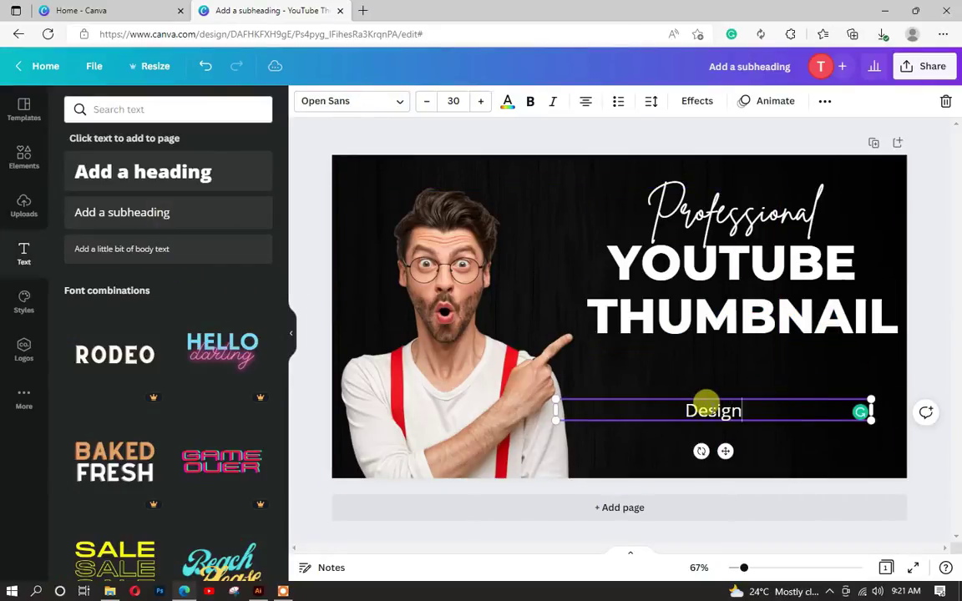
{"action": "type", "text": " YouTube Thumbnail"}
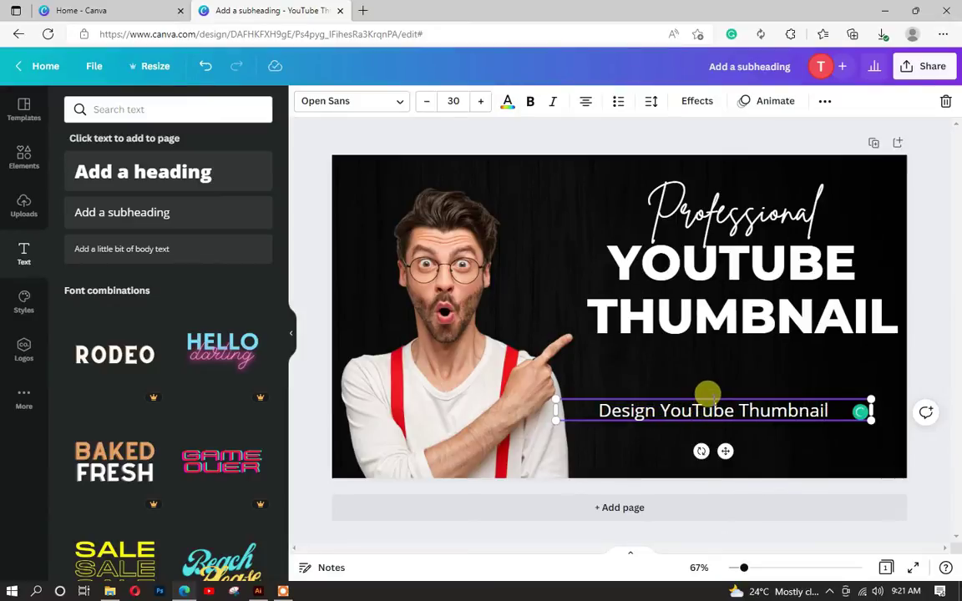
{"action": "left_click", "coordinate": [942, 356]}
{"action": "left_click_drag", "start_coordinate": [783, 408], "coordinate": [794, 365]}
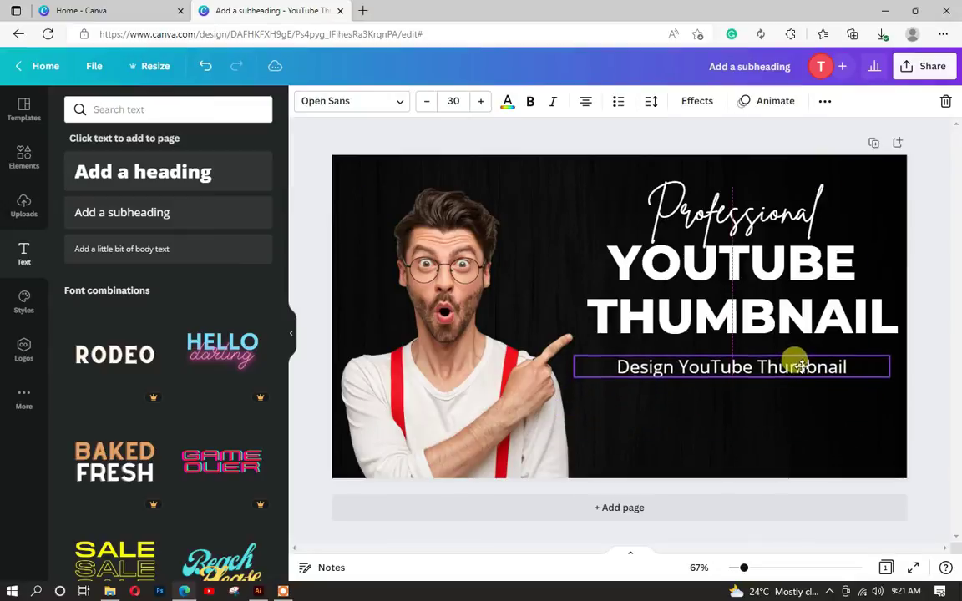
Step: Add a subheading reading "Earn $50", narrow its text box and center it below "Design YouTube Thumbnail"
{"action": "left_click_drag", "start_coordinate": [122, 212], "coordinate": [734, 468]}
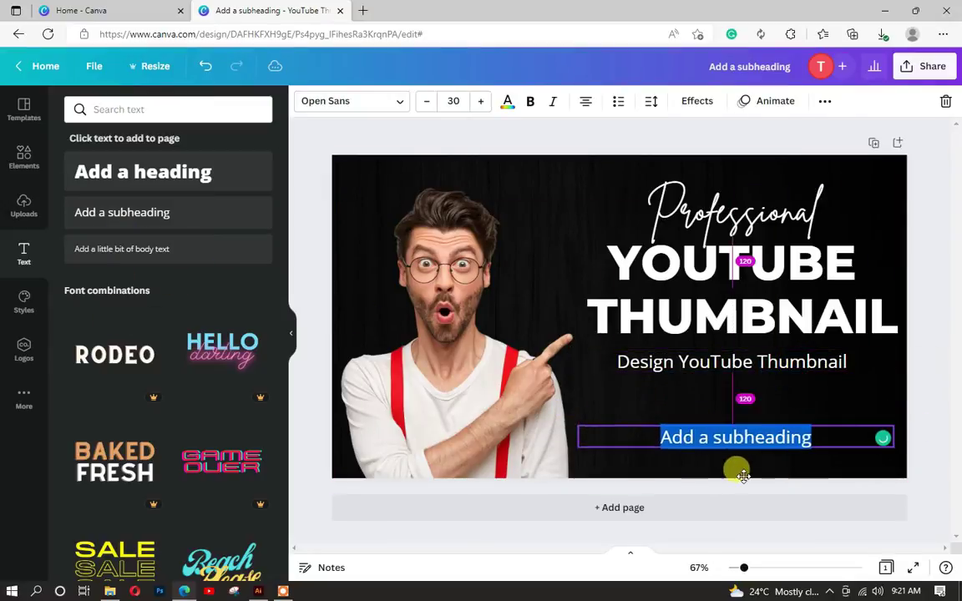
{"action": "type", "text": "Earn $5"}
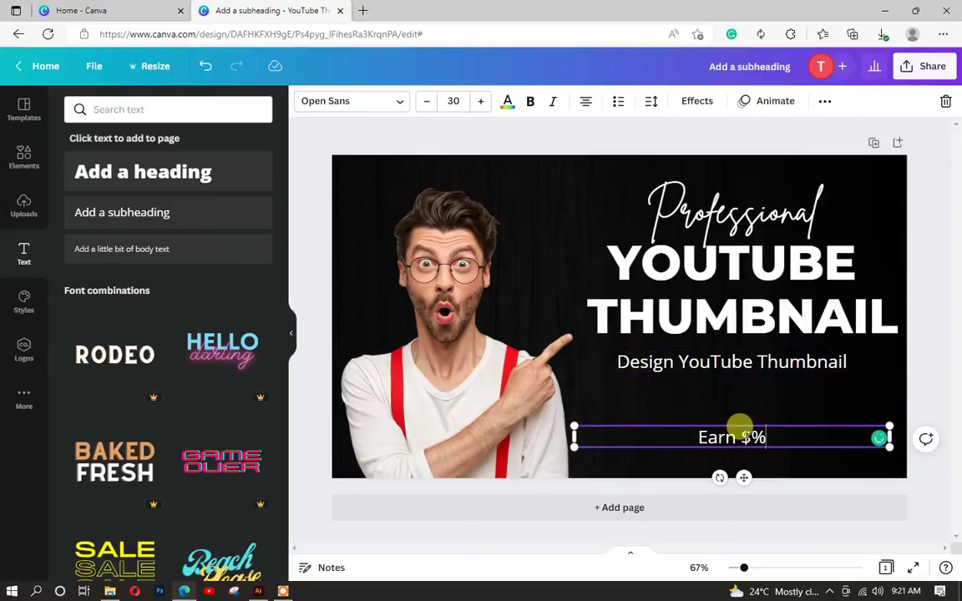
{"action": "type", "text": "0"}
{"action": "left_click_drag", "start_coordinate": [574, 437], "coordinate": [794, 438]}
{"action": "left_click_drag", "start_coordinate": [862, 439], "coordinate": [762, 405]}
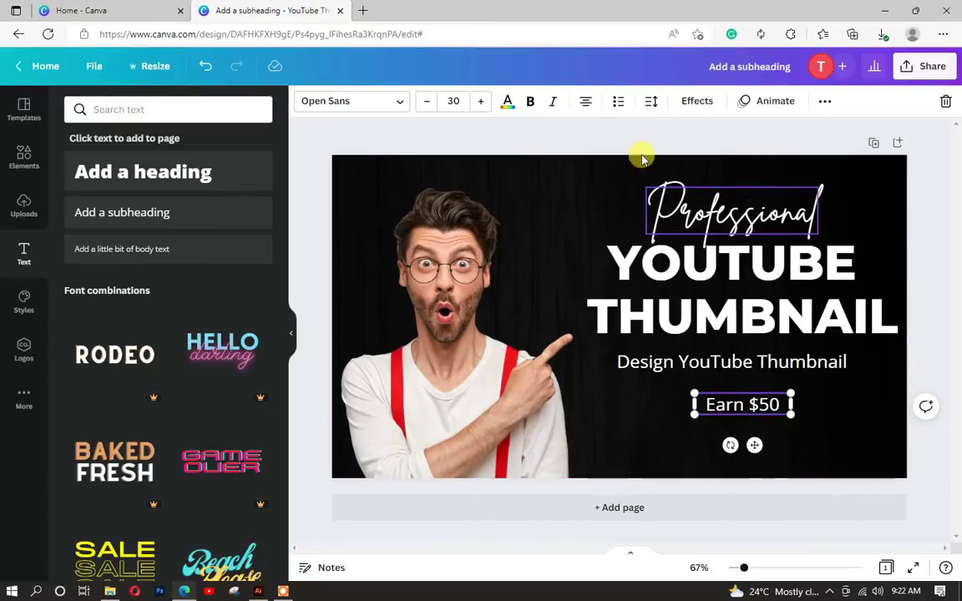
Step: Color the "Professional" text with a new custom green, #00E869
{"action": "left_click", "coordinate": [714, 206]}
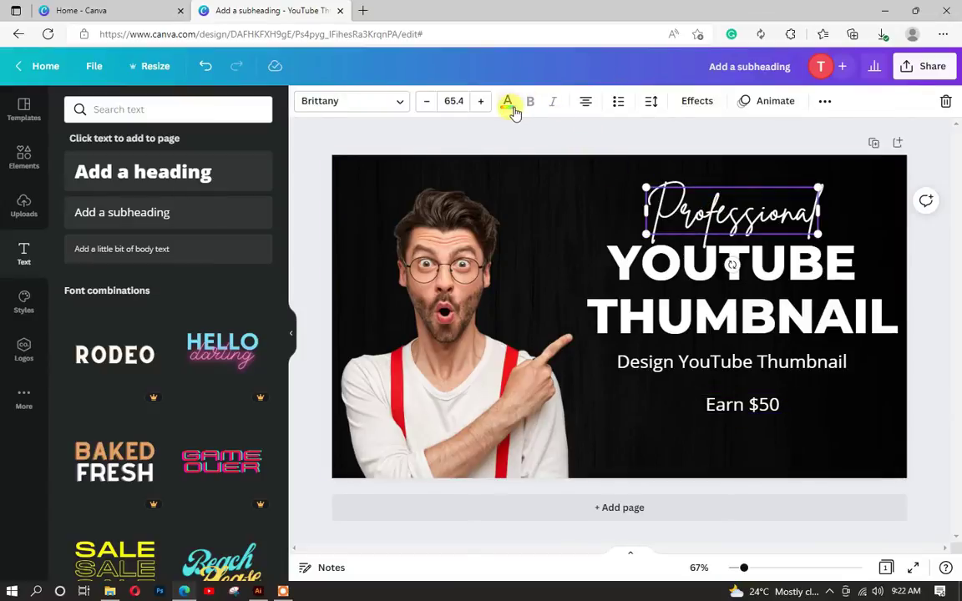
{"action": "left_click", "coordinate": [507, 103]}
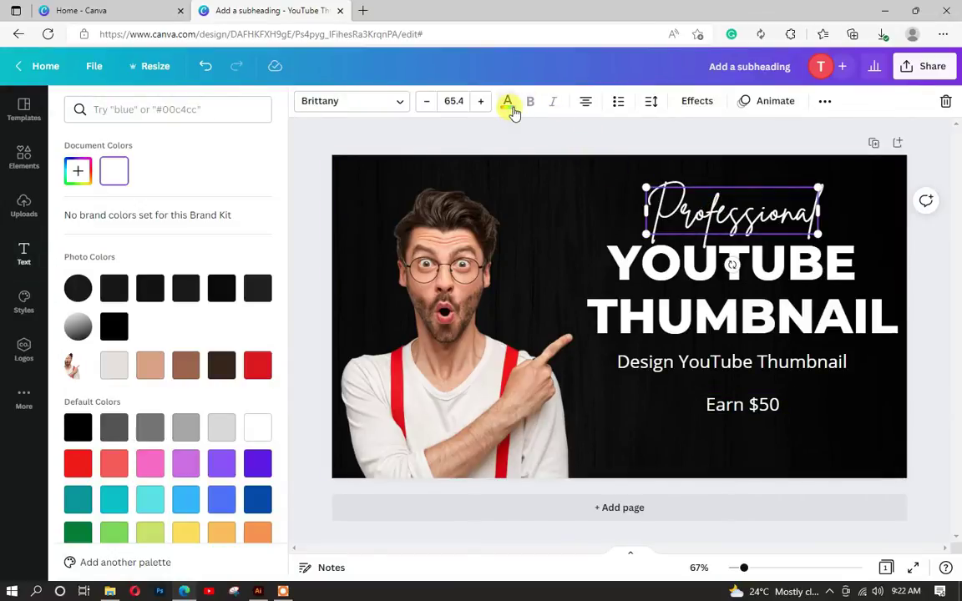
{"action": "left_click", "coordinate": [78, 171]}
{"action": "type", "text": "#008"}
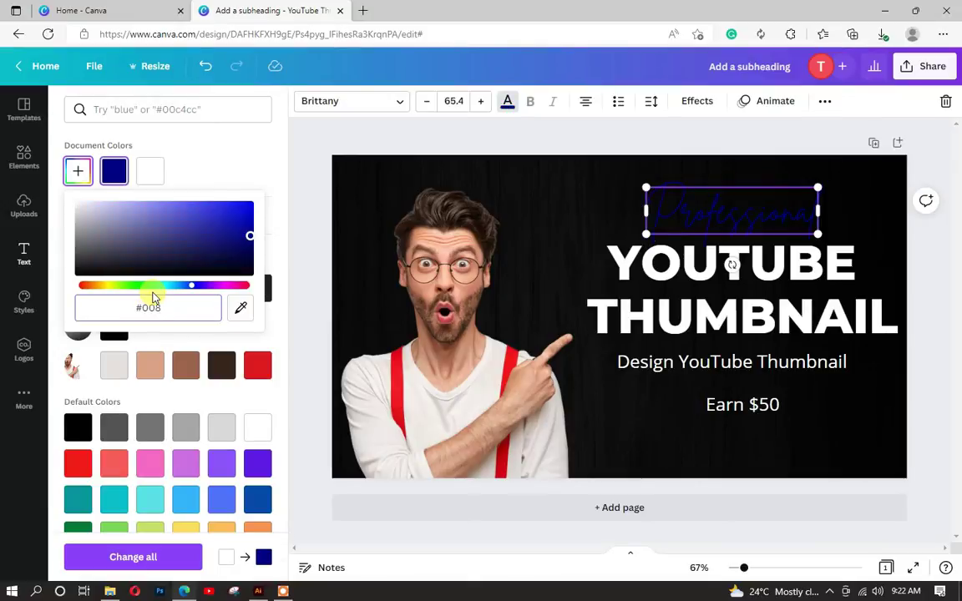
{"action": "key", "text": "BackSpace"}
{"action": "type", "text": "E869"}
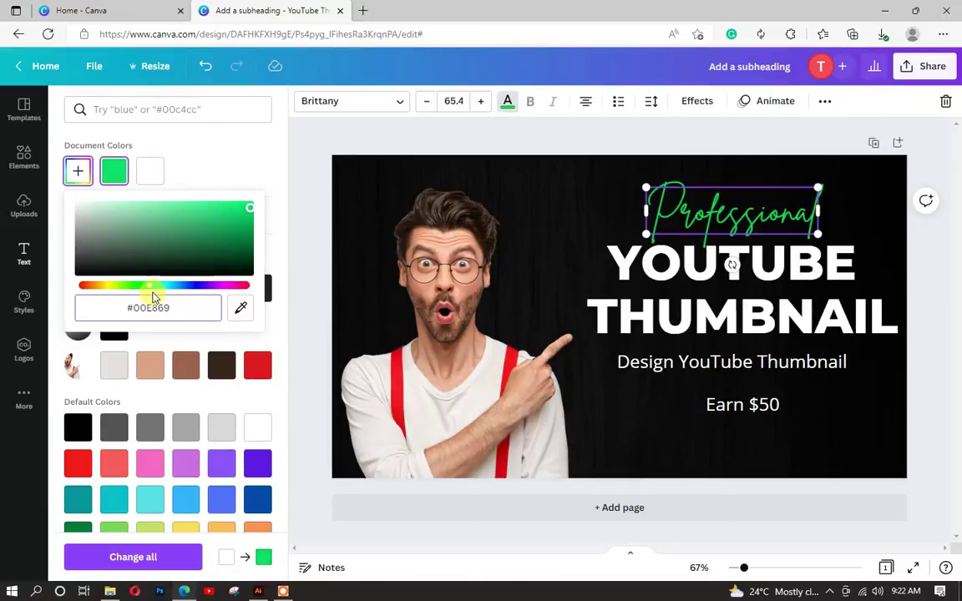
{"action": "key", "text": "Escape"}
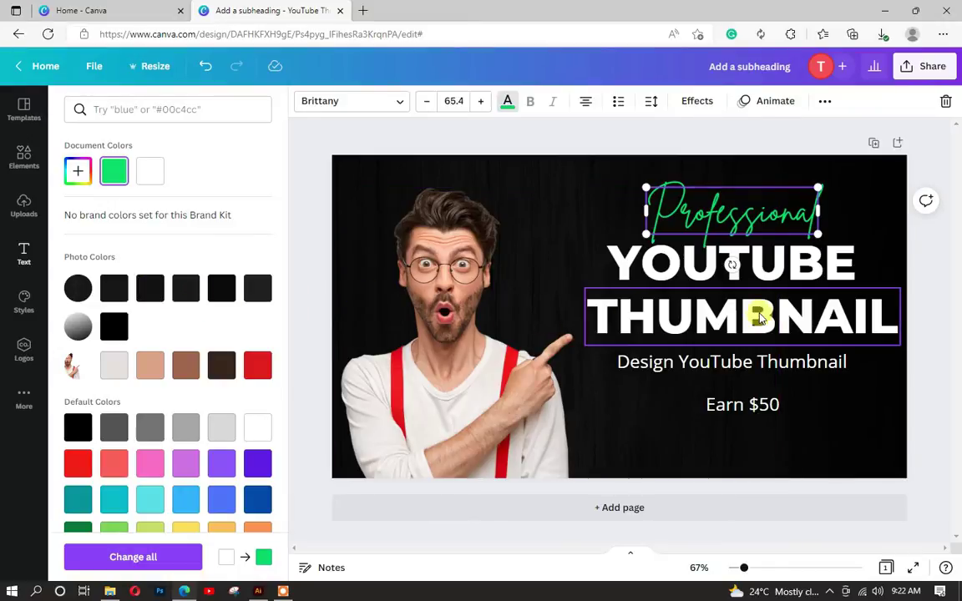
Step: Apply the green document color to the "YOUTUBE" text and make the "Professional" text white
{"action": "left_click", "coordinate": [807, 271]}
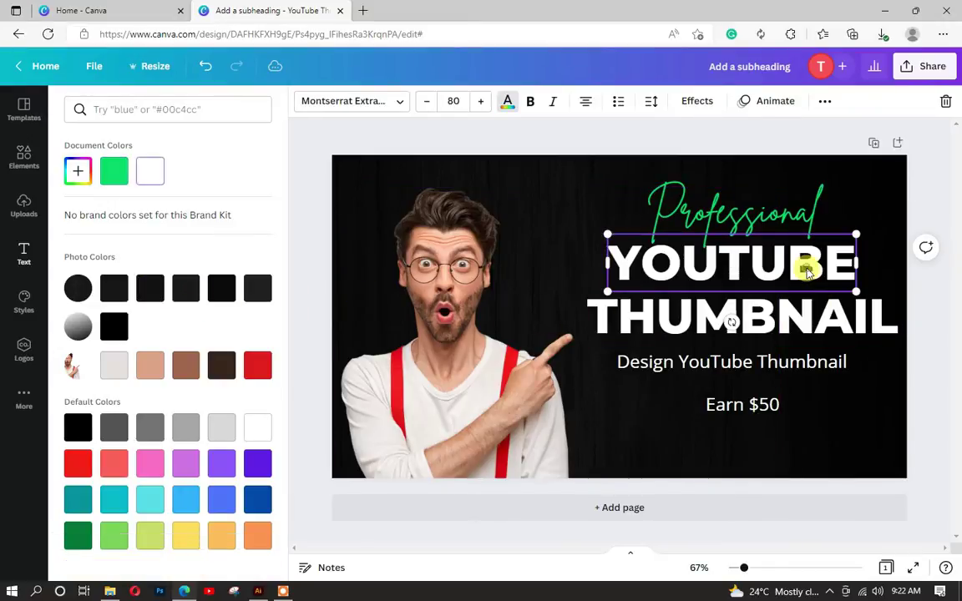
{"action": "left_click", "coordinate": [123, 176]}
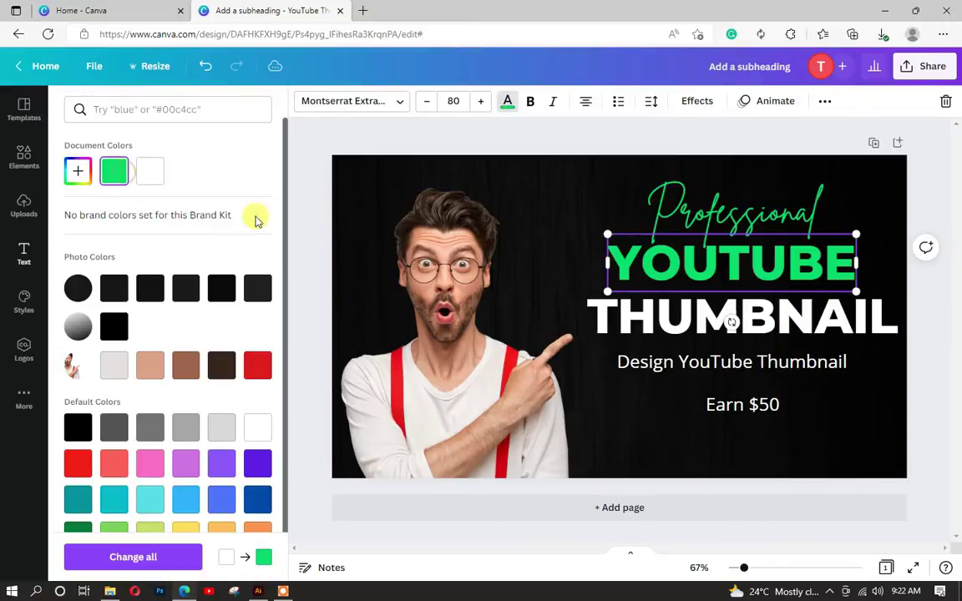
{"action": "left_click", "coordinate": [722, 224]}
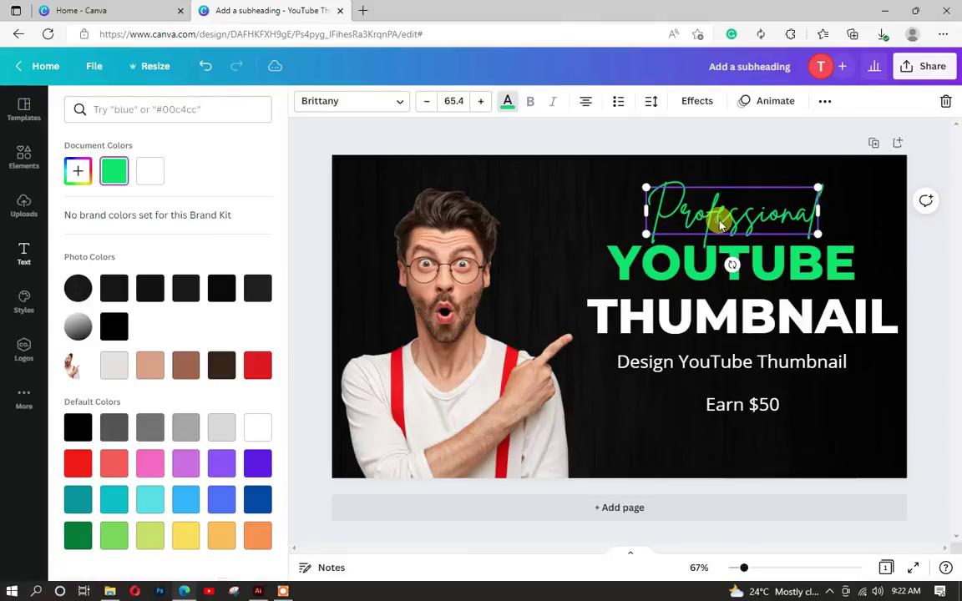
{"action": "left_click", "coordinate": [147, 170]}
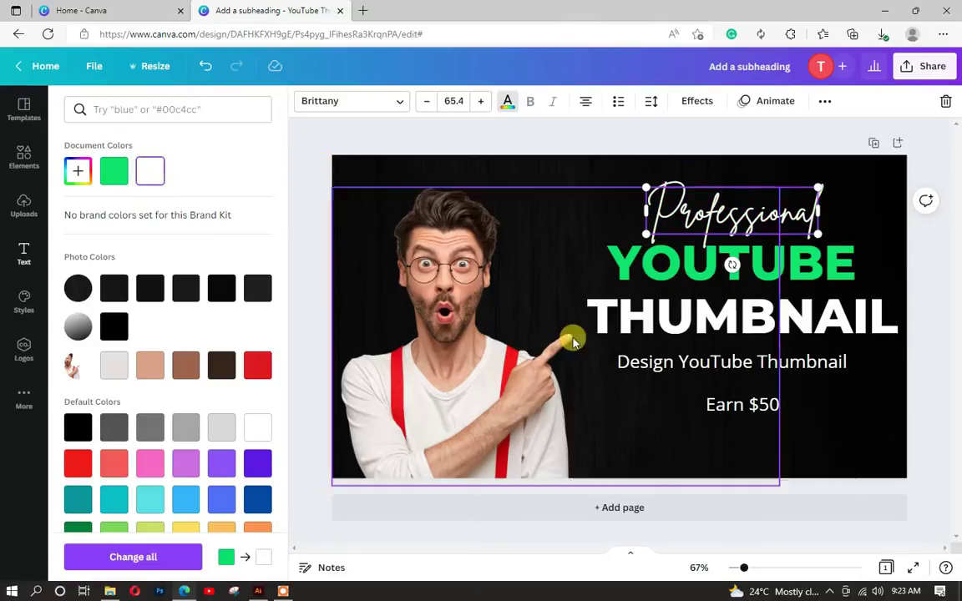
{"action": "left_click", "coordinate": [801, 322]}
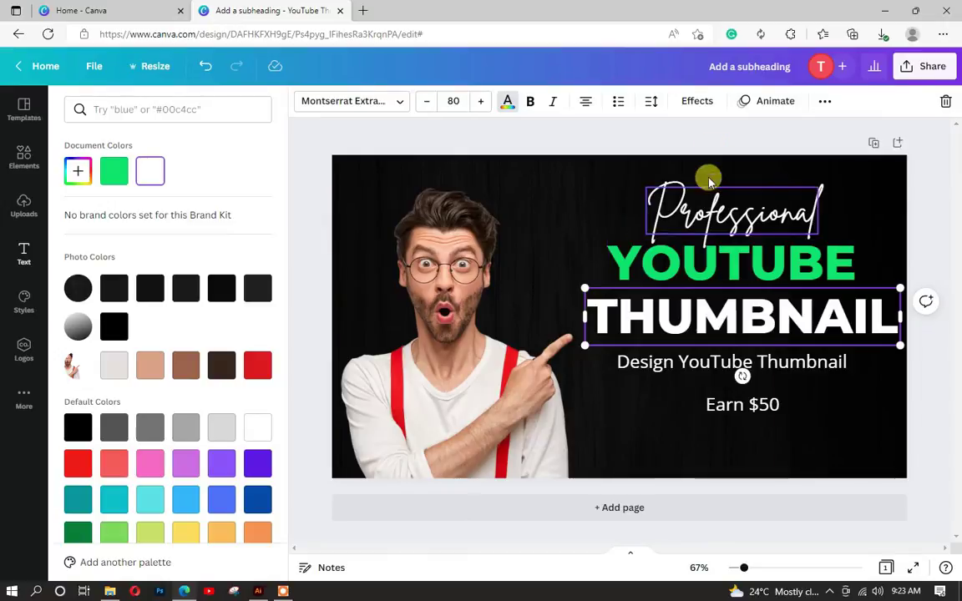
Step: Apply the Hollow text effect to the "THUMBNAIL" text
{"action": "left_click", "coordinate": [697, 101]}
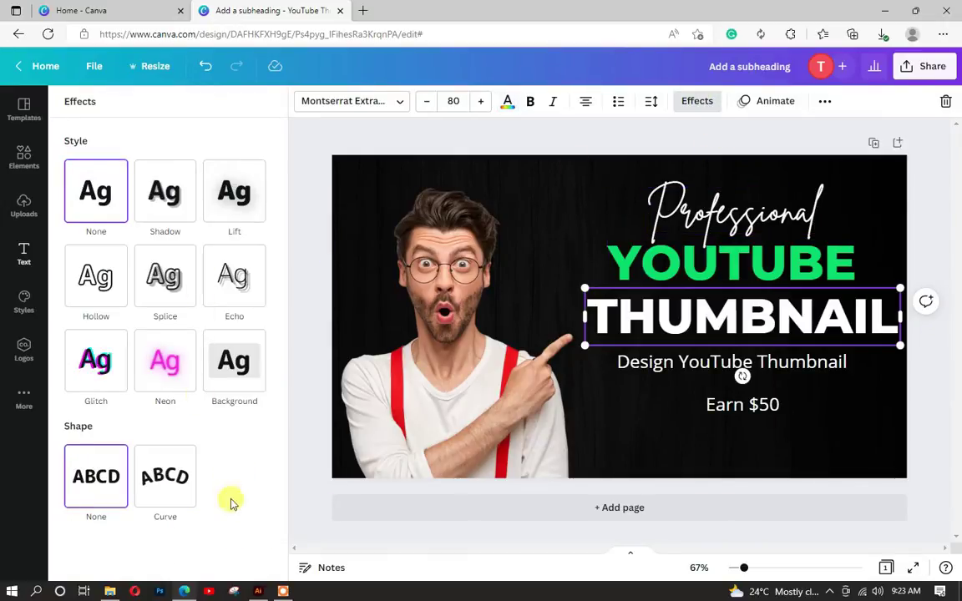
{"action": "left_click", "coordinate": [95, 275]}
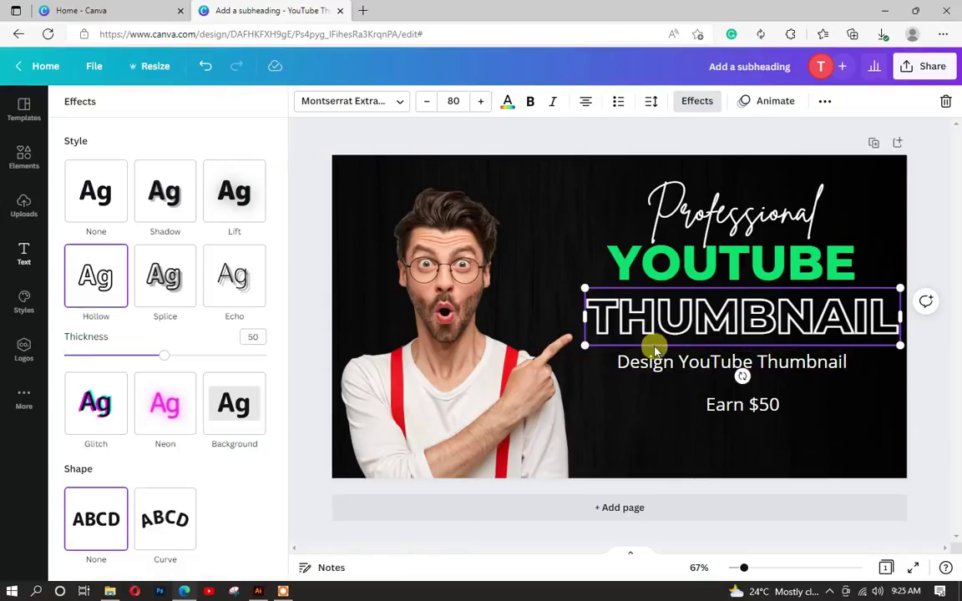
Step: Color the "YOUTUBE" text with a new custom lime green, #AEFF39, and apply the same color to "Design YouTube Thumbnail"
{"action": "left_click", "coordinate": [673, 267]}
{"action": "left_click", "coordinate": [507, 101]}
{"action": "left_click", "coordinate": [78, 171]}
{"action": "type", "text": "#AEFF3"}
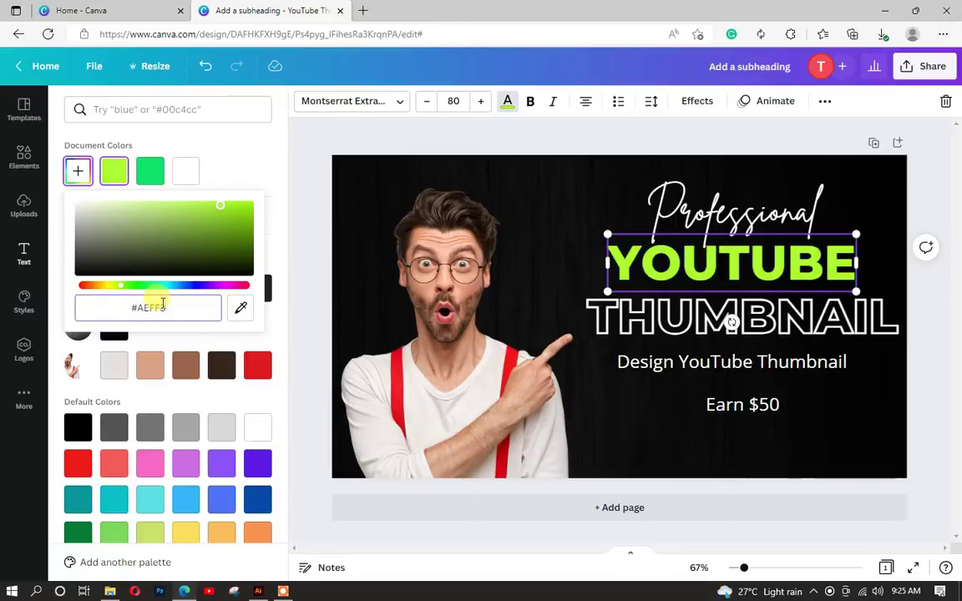
{"action": "type", "text": "9"}
{"action": "key", "text": "Return"}
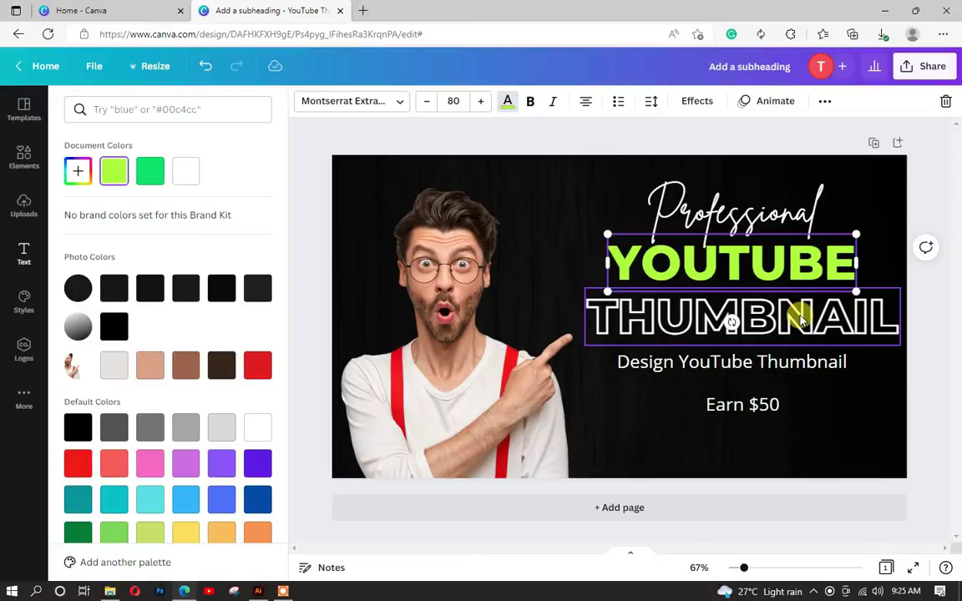
{"action": "left_click", "coordinate": [668, 365]}
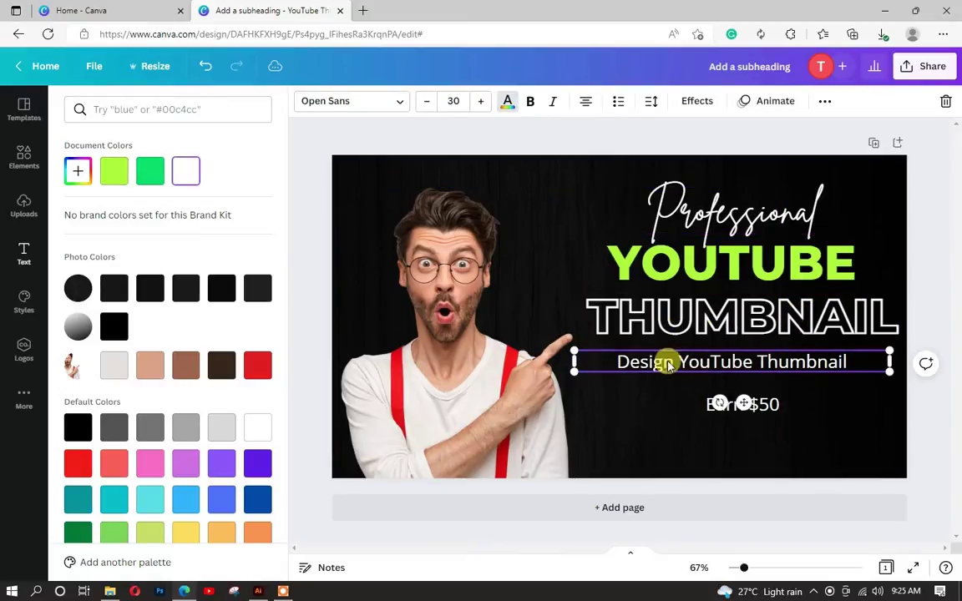
{"action": "left_click", "coordinate": [116, 174]}
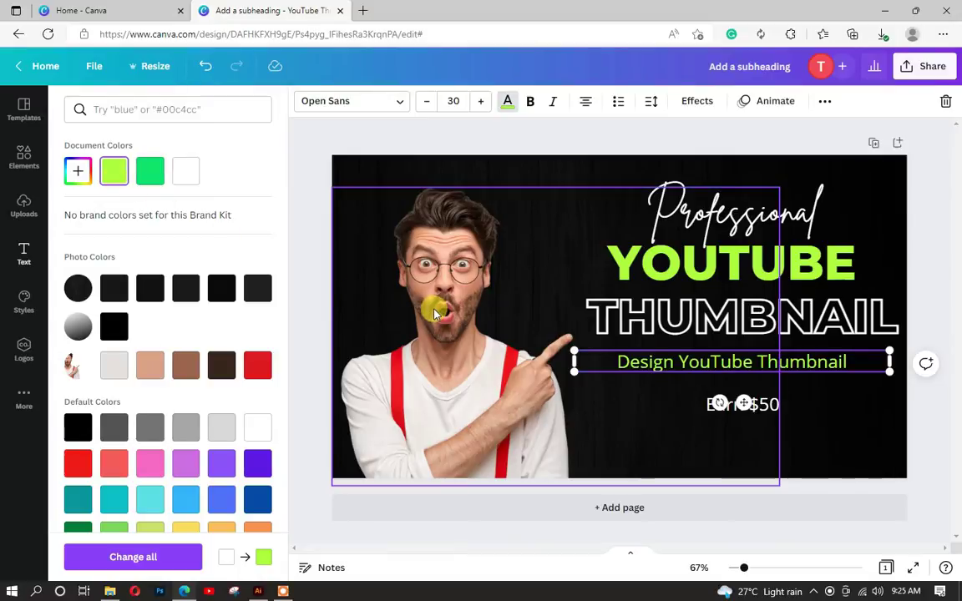
Step: Apply the Background text effect to the "Earn $50" text
{"action": "left_click", "coordinate": [761, 406]}
{"action": "left_click", "coordinate": [681, 103]}
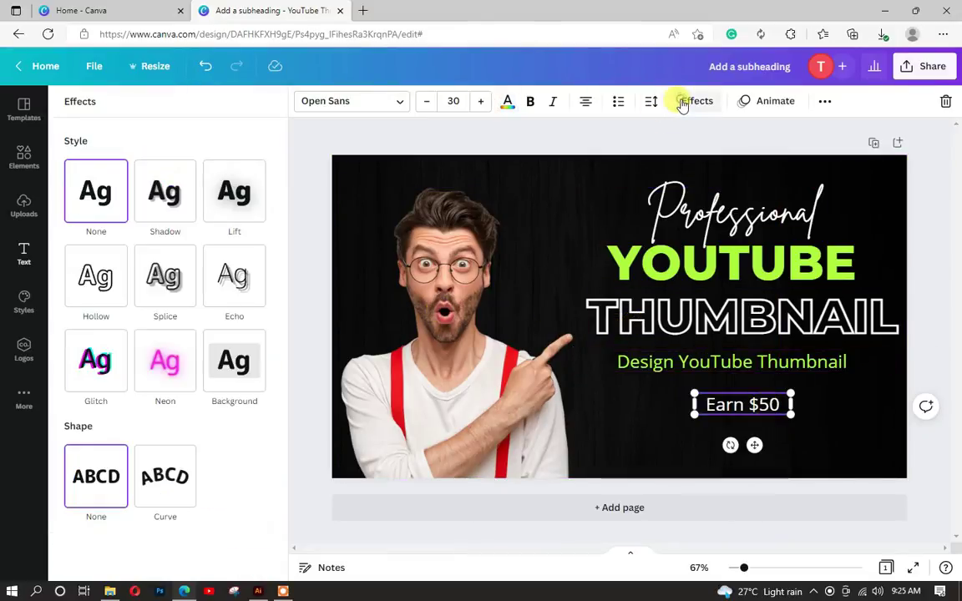
{"action": "left_click", "coordinate": [235, 358]}
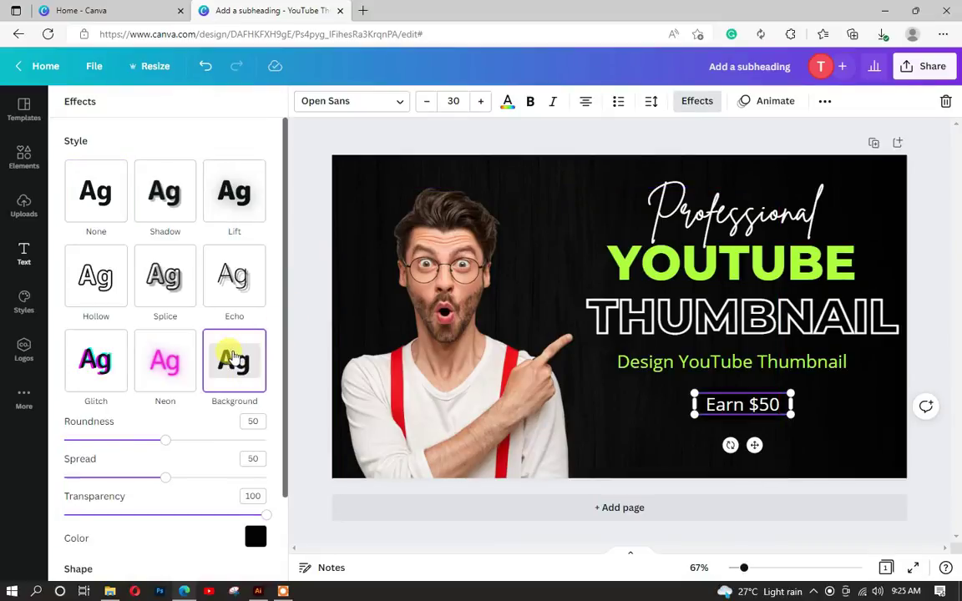
Step: Set the "Earn $50" text in the Bangers font, enlarge it to about size 57.7 and recenter it below the subheading
{"action": "left_click", "coordinate": [376, 101]}
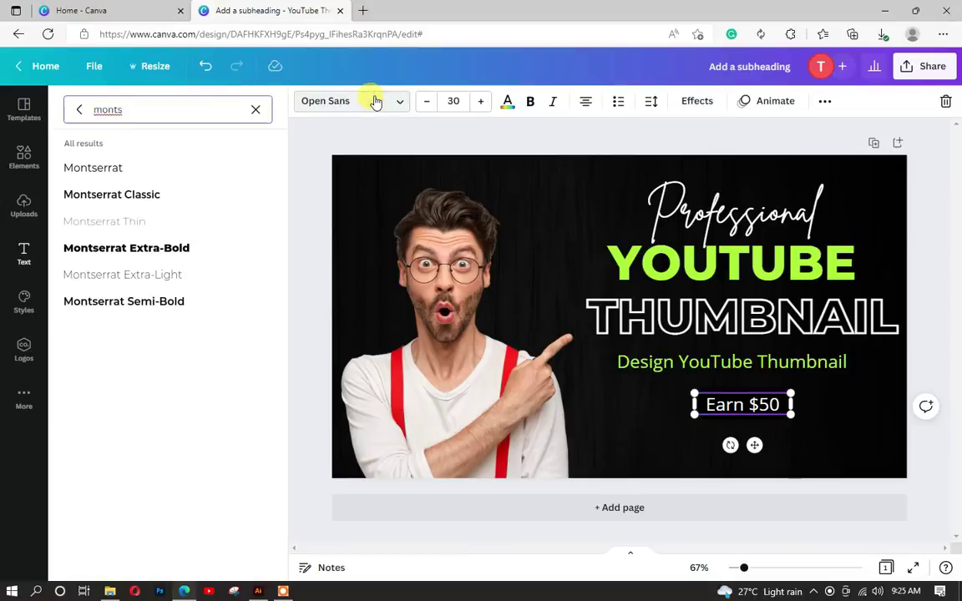
{"action": "left_click", "coordinate": [256, 109]}
{"action": "type", "text": "bang"}
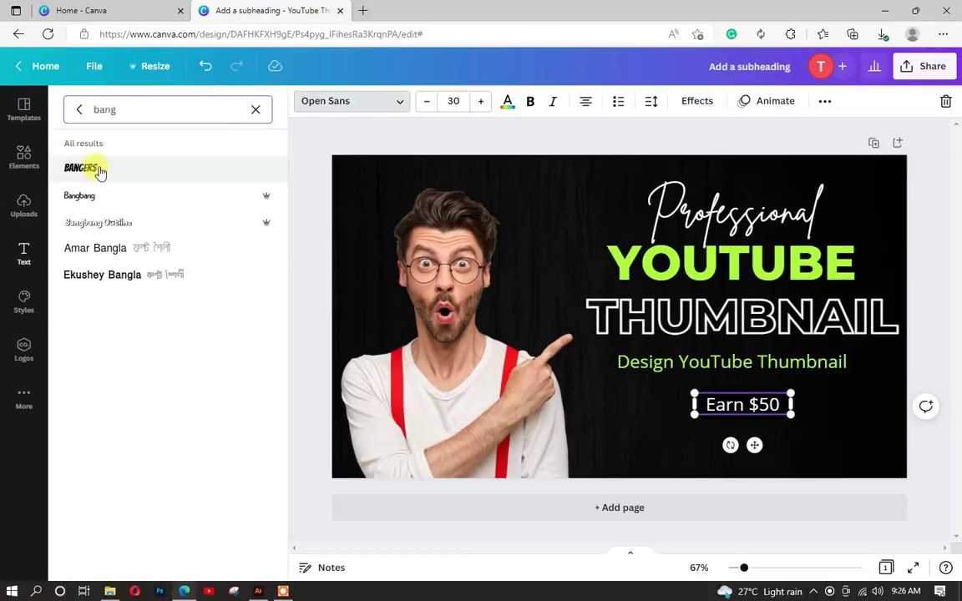
{"action": "left_click", "coordinate": [97, 169]}
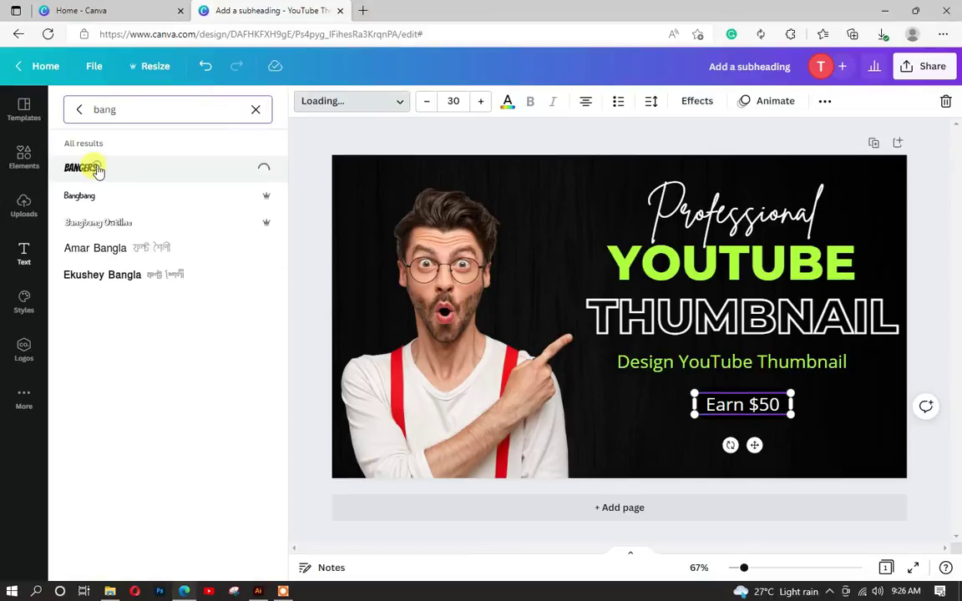
{"action": "left_click_drag", "start_coordinate": [791, 414], "coordinate": [879, 436]}
{"action": "left_click_drag", "start_coordinate": [823, 412], "coordinate": [778, 408]}
Step: Color the "Earn $50" text background lime green, with roundness 0 and spread 38
{"action": "left_click", "coordinate": [697, 101]}
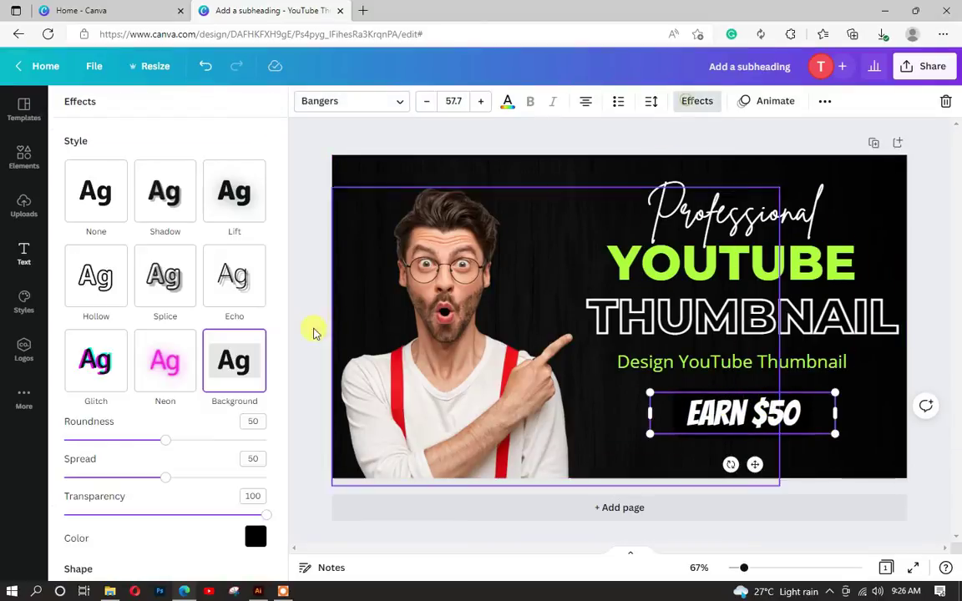
{"action": "left_click", "coordinate": [256, 538]}
{"action": "left_click", "coordinate": [112, 344]}
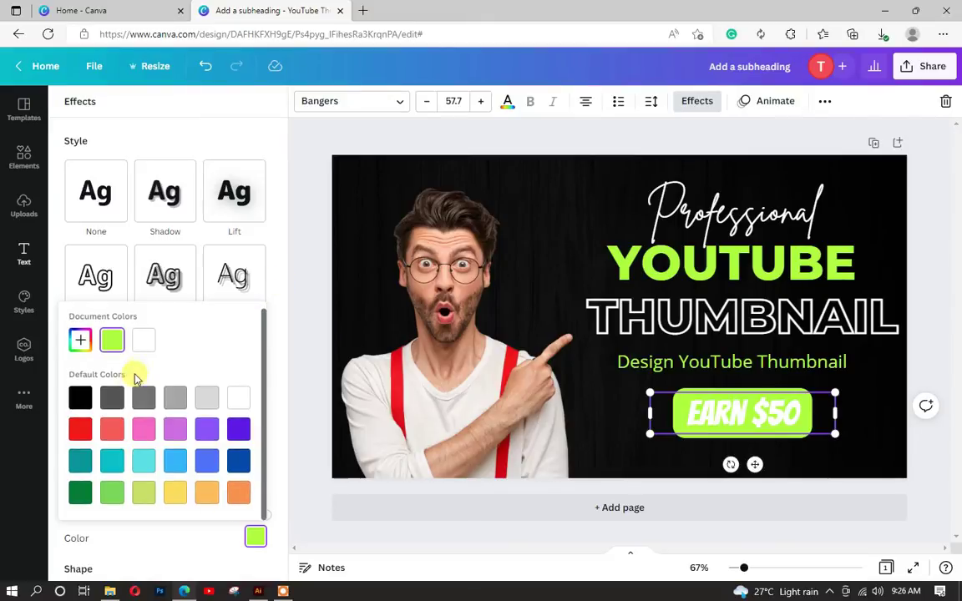
{"action": "left_click", "coordinate": [219, 539]}
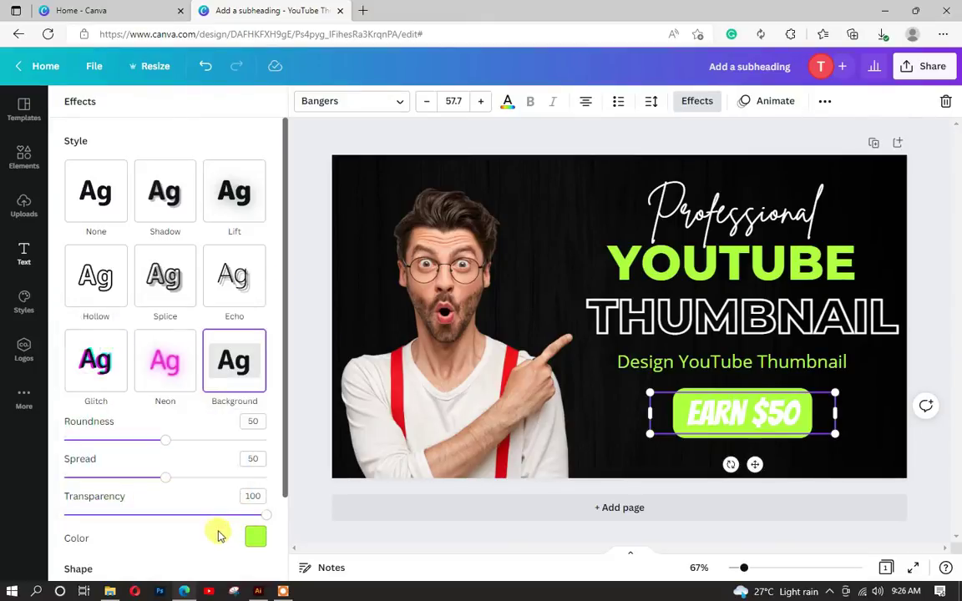
{"action": "left_click_drag", "start_coordinate": [163, 444], "coordinate": [42, 444]}
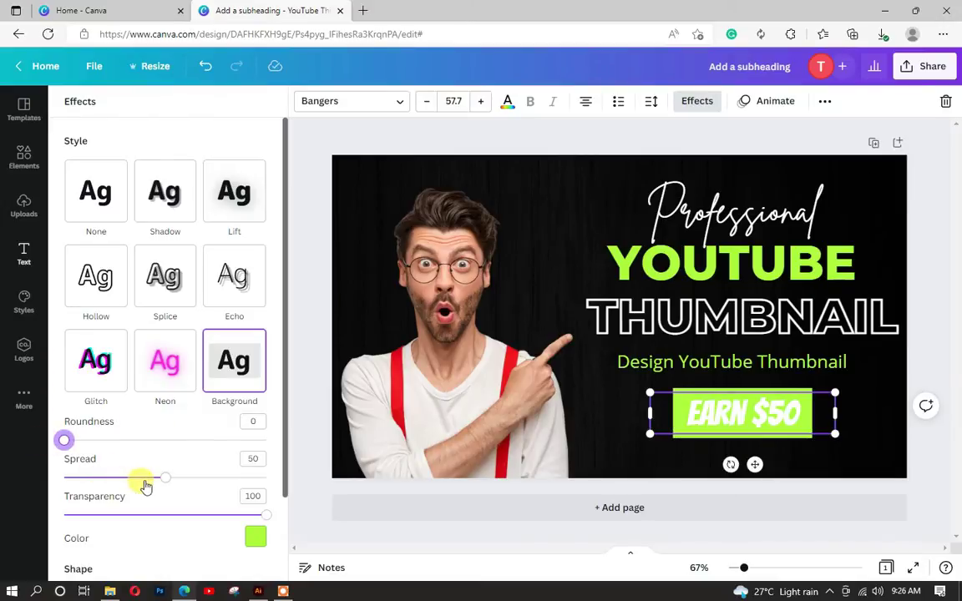
{"action": "left_click_drag", "start_coordinate": [164, 482], "coordinate": [141, 479]}
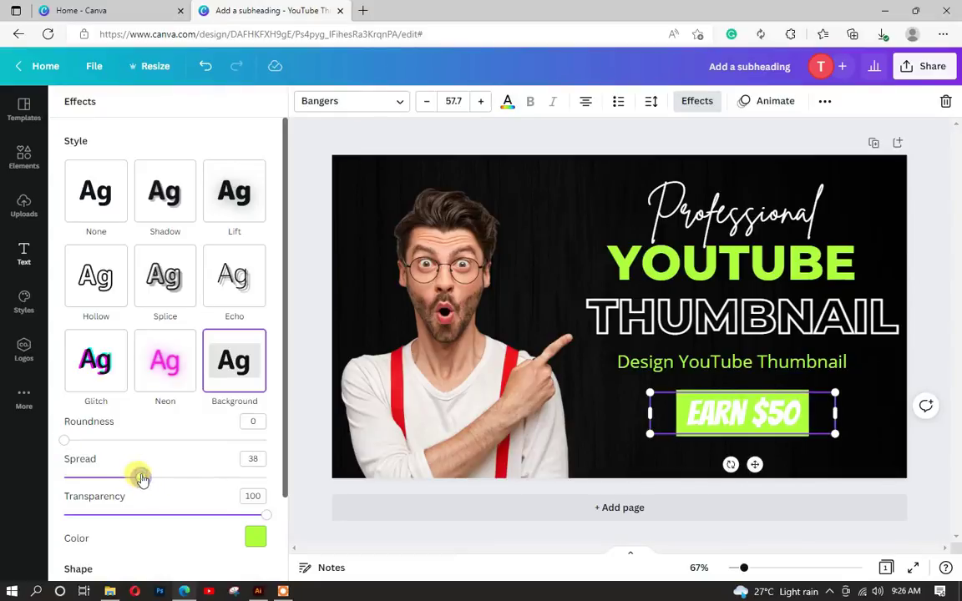
Step: Change the "Earn $50" lettering to black, #000000, and deselect it
{"action": "double_click", "coordinate": [712, 423]}
{"action": "left_click", "coordinate": [507, 101]}
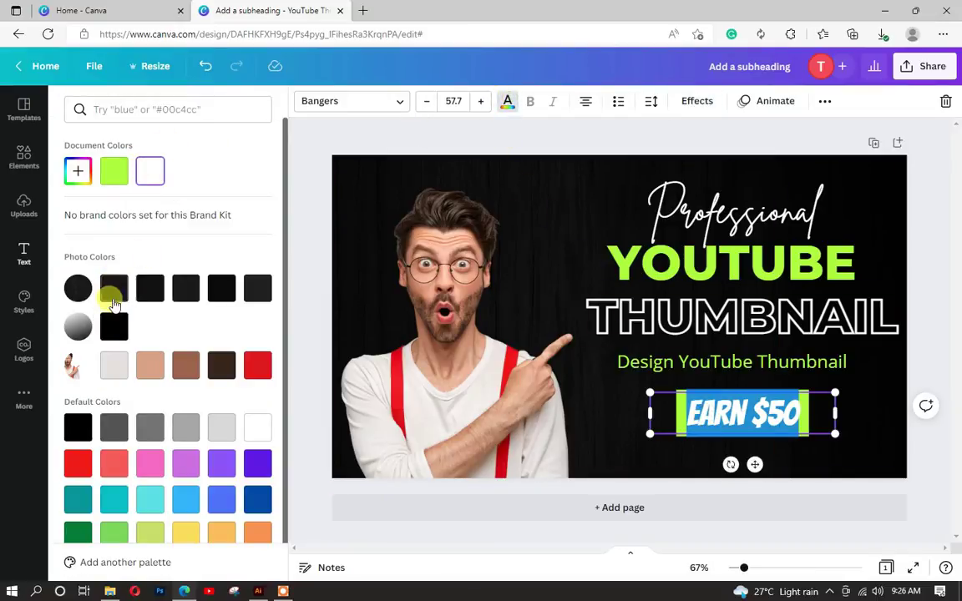
{"action": "left_click", "coordinate": [78, 174]}
{"action": "left_click_drag", "start_coordinate": [239, 270], "coordinate": [258, 285]}
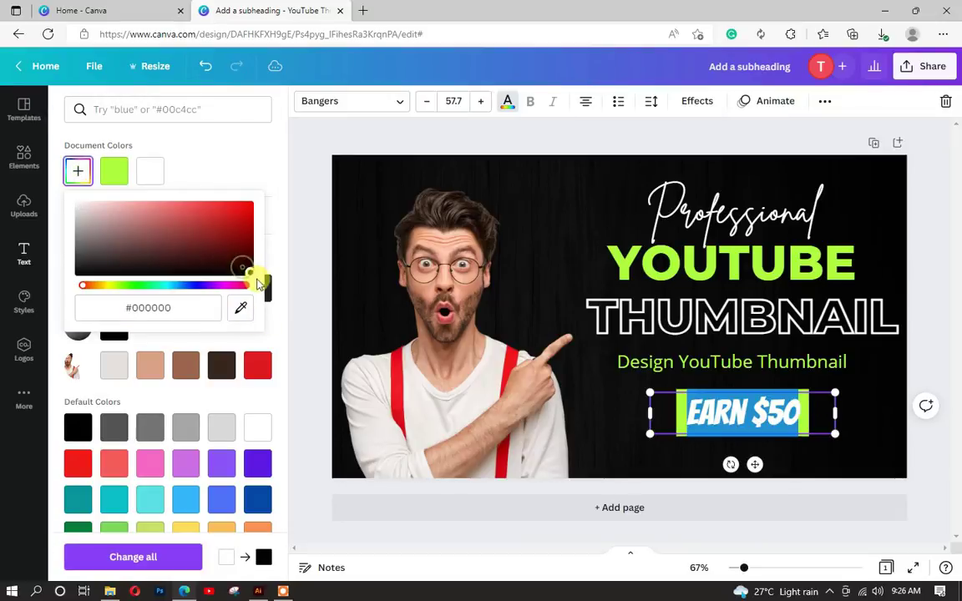
{"action": "left_click_drag", "start_coordinate": [178, 309], "coordinate": [151, 310]}
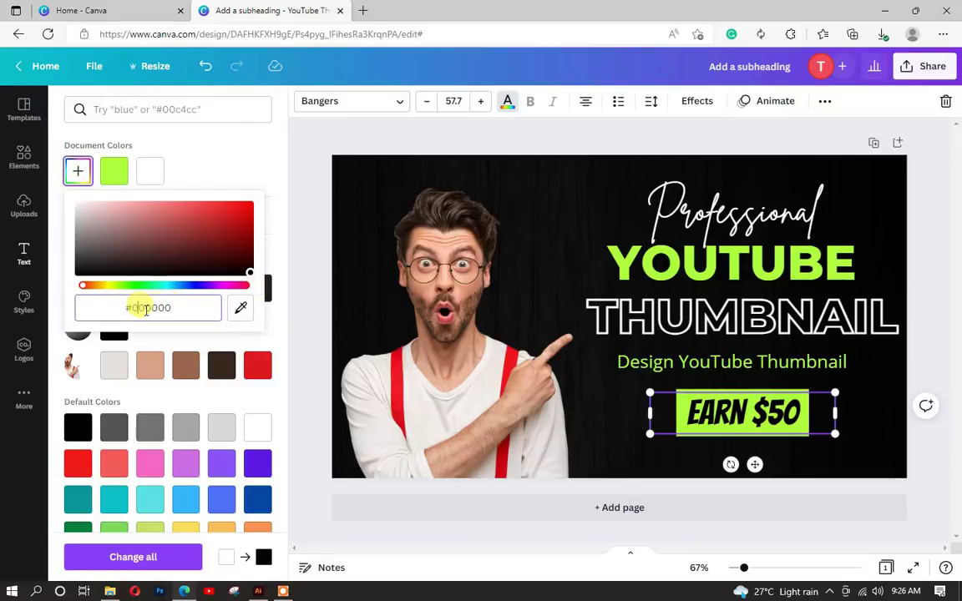
{"action": "left_click", "coordinate": [238, 298]}
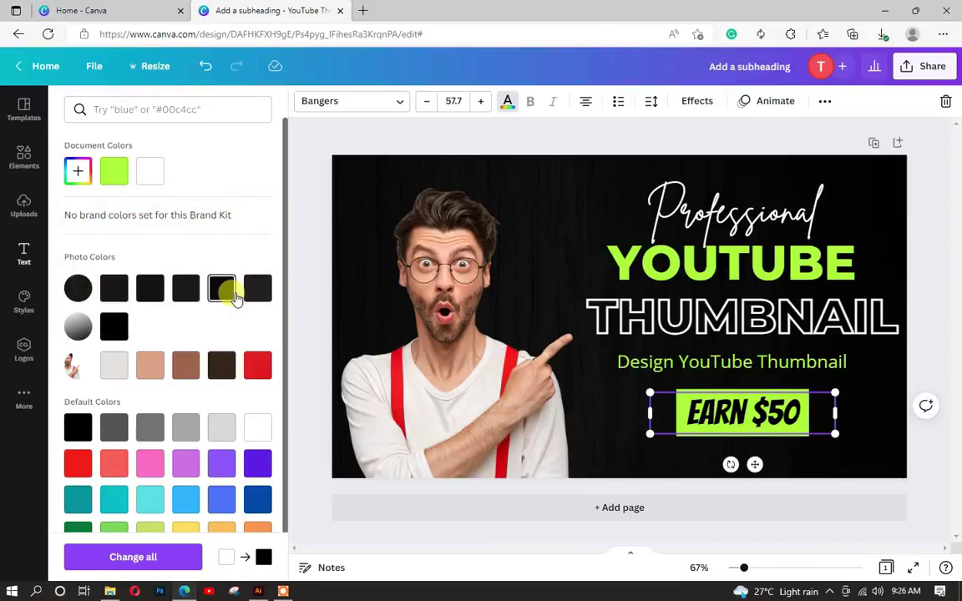
{"action": "left_click", "coordinate": [310, 329]}
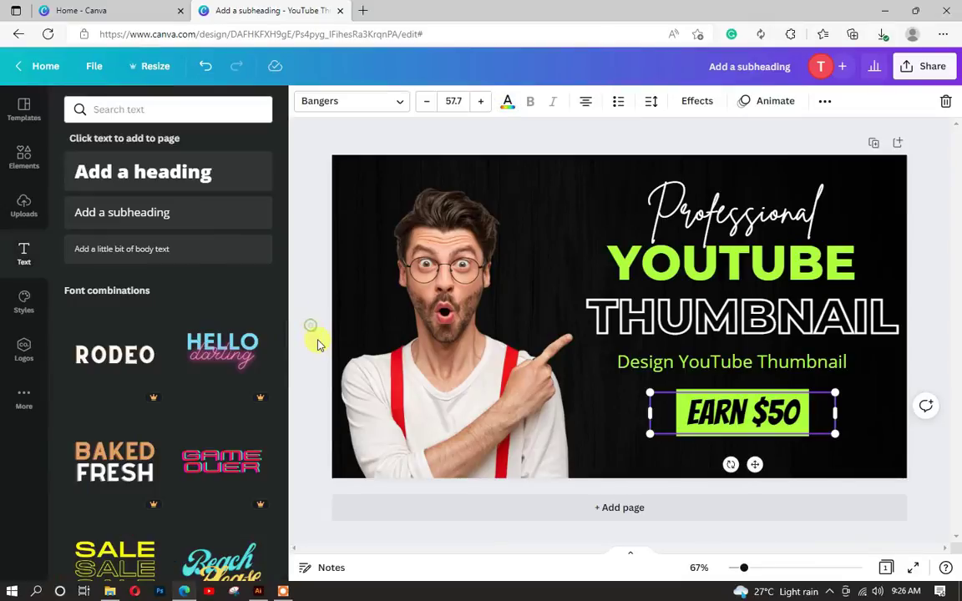
{"action": "left_click", "coordinate": [315, 381]}
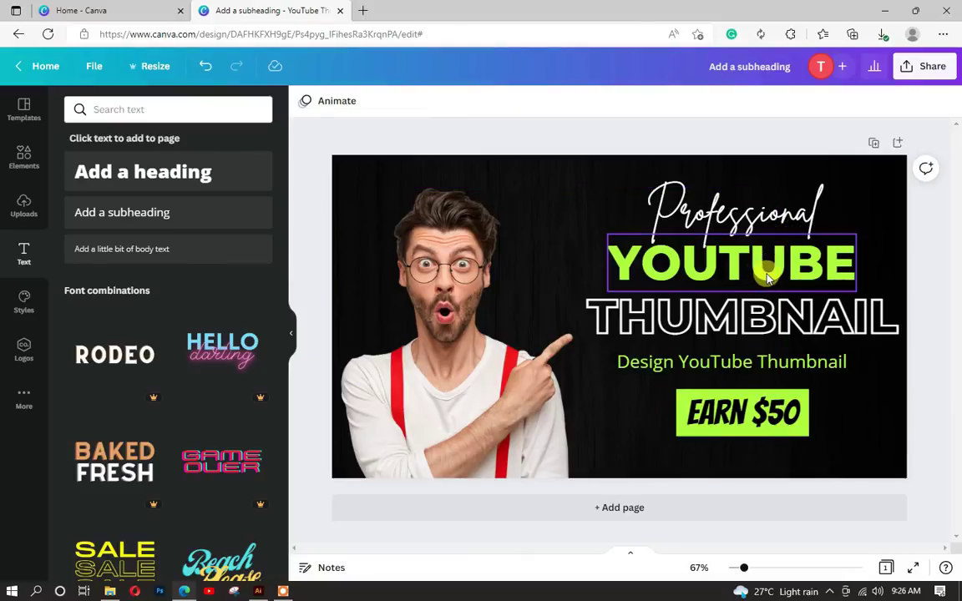
Step: Lower the "Professional" text so it overlaps "YOUTUBE" slightly and bring it to the front
{"action": "left_click_drag", "start_coordinate": [790, 221], "coordinate": [786, 222]}
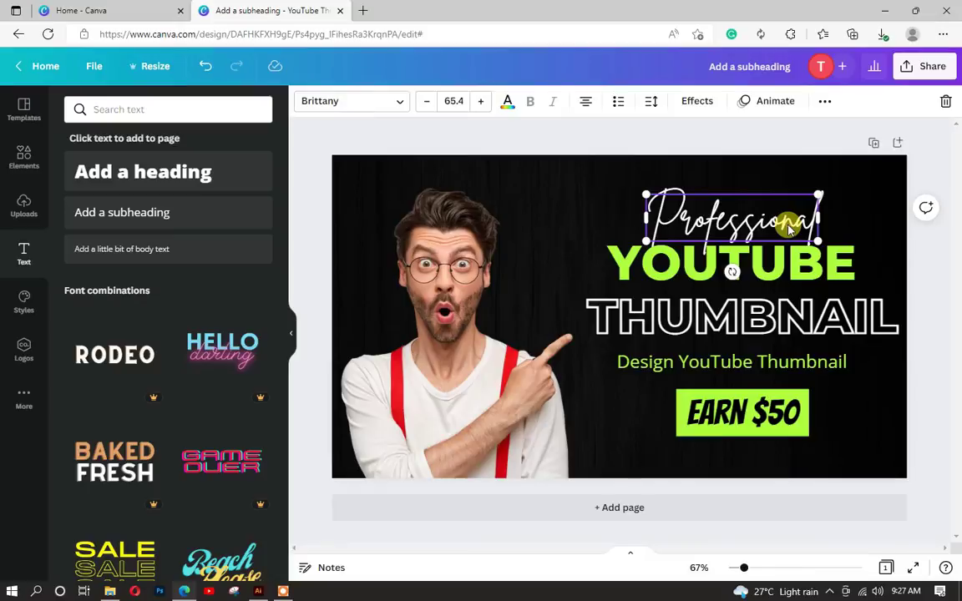
{"action": "right_click", "coordinate": [787, 223]}
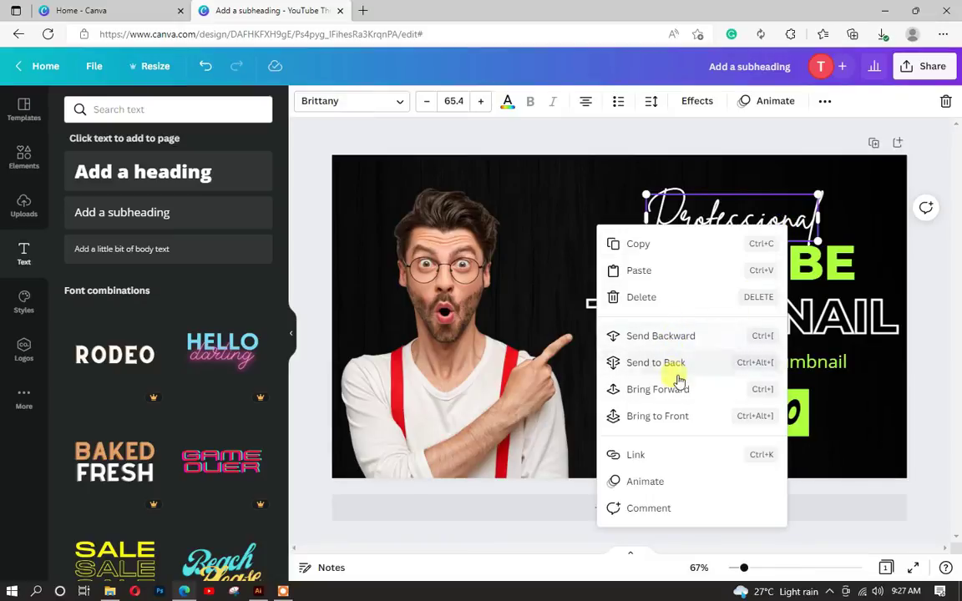
{"action": "left_click", "coordinate": [678, 418]}
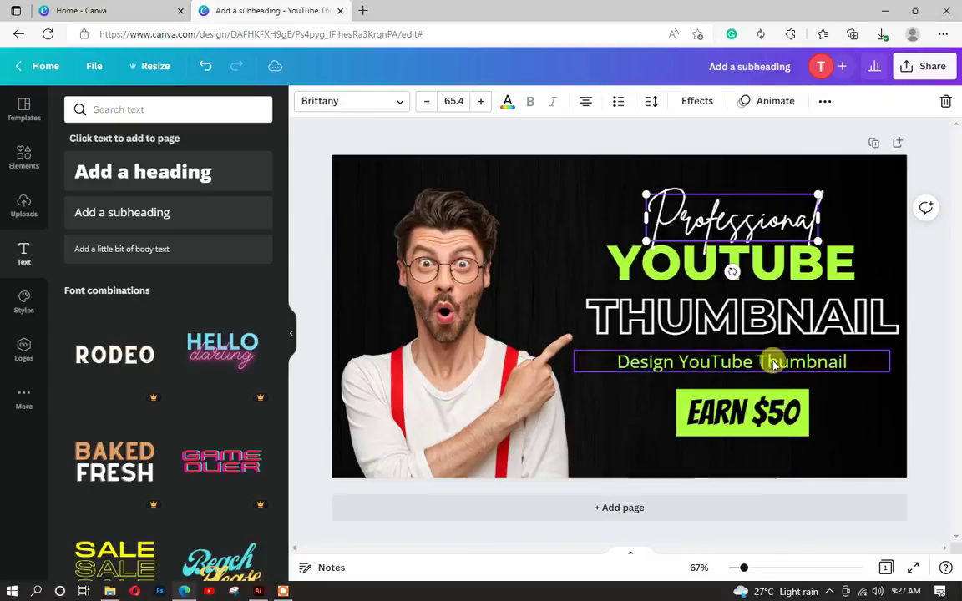
{"action": "left_click", "coordinate": [919, 324]}
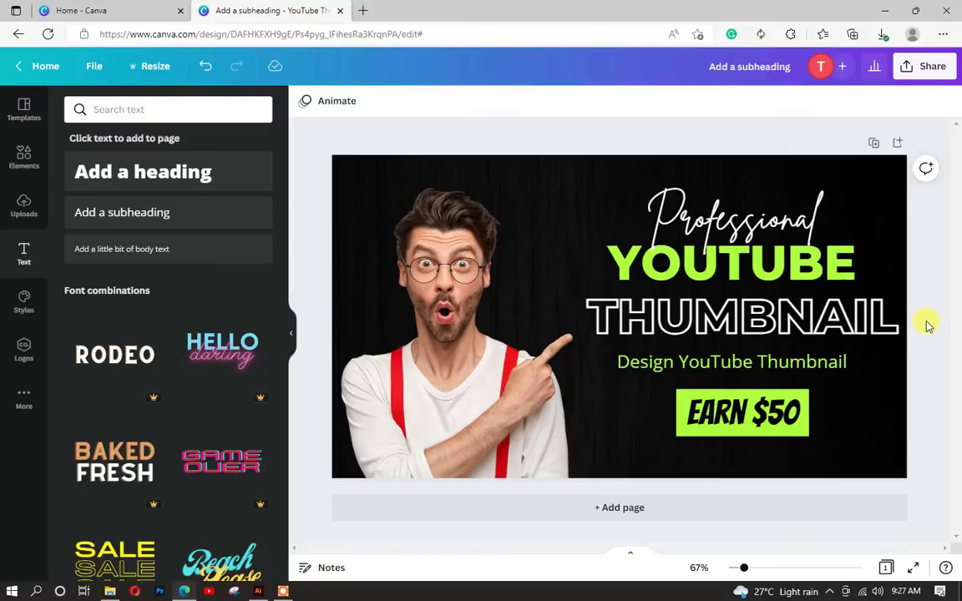
Step: Tighten the title spacing by moving "THUMBNAIL" up under "YOUTUBE" and "Design YouTube Thumbnail" up just below it
{"action": "left_click_drag", "start_coordinate": [766, 321], "coordinate": [762, 307]}
{"action": "left_click", "coordinate": [885, 378]}
{"action": "left_click", "coordinate": [766, 258]}
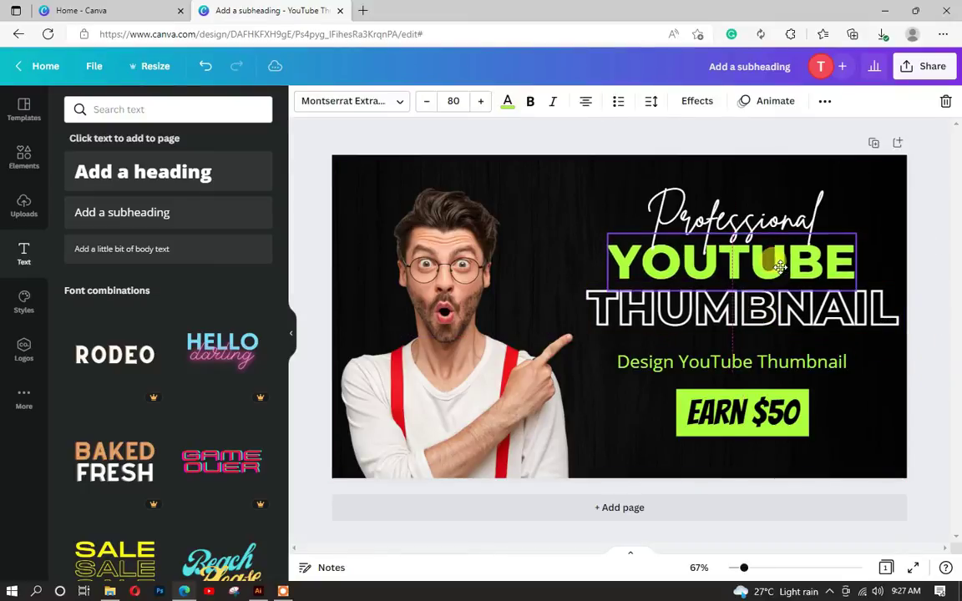
{"action": "left_click", "coordinate": [757, 225]}
{"action": "key", "text": "Escape"}
{"action": "left_click_drag", "start_coordinate": [763, 366], "coordinate": [767, 344]}
Step: Tilt the "Earn $50" label slightly counterclockwise, enlarge it to about size 65.2 and center it below the subheading
{"action": "left_click", "coordinate": [764, 410]}
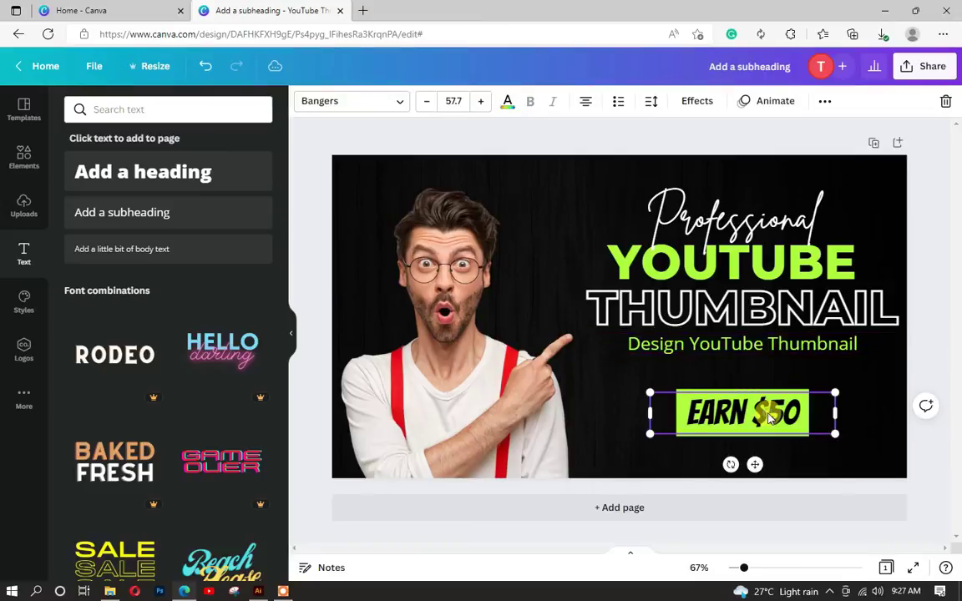
{"action": "left_click_drag", "start_coordinate": [730, 462], "coordinate": [728, 466]}
{"action": "left_click_drag", "start_coordinate": [652, 443], "coordinate": [679, 452]}
{"action": "left_click_drag", "start_coordinate": [754, 419], "coordinate": [740, 414]}
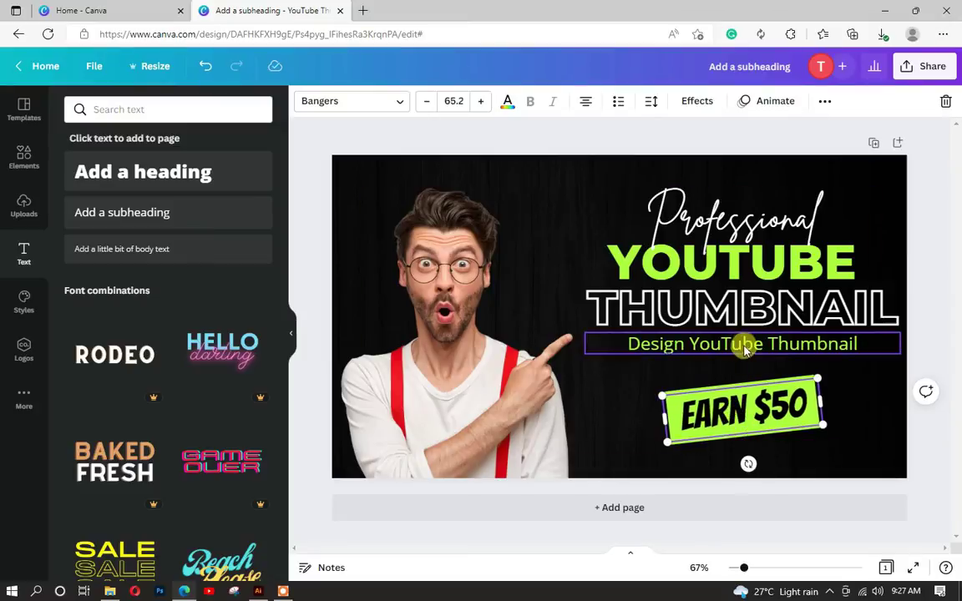
Step: Select all five text elements and align them to a common horizontal center
{"action": "left_click", "coordinate": [745, 345], "text": "shift"}
{"action": "left_click", "coordinate": [729, 311], "text": "shift"}
{"action": "left_click", "coordinate": [722, 260], "text": "shift"}
{"action": "left_click", "coordinate": [824, 101]}
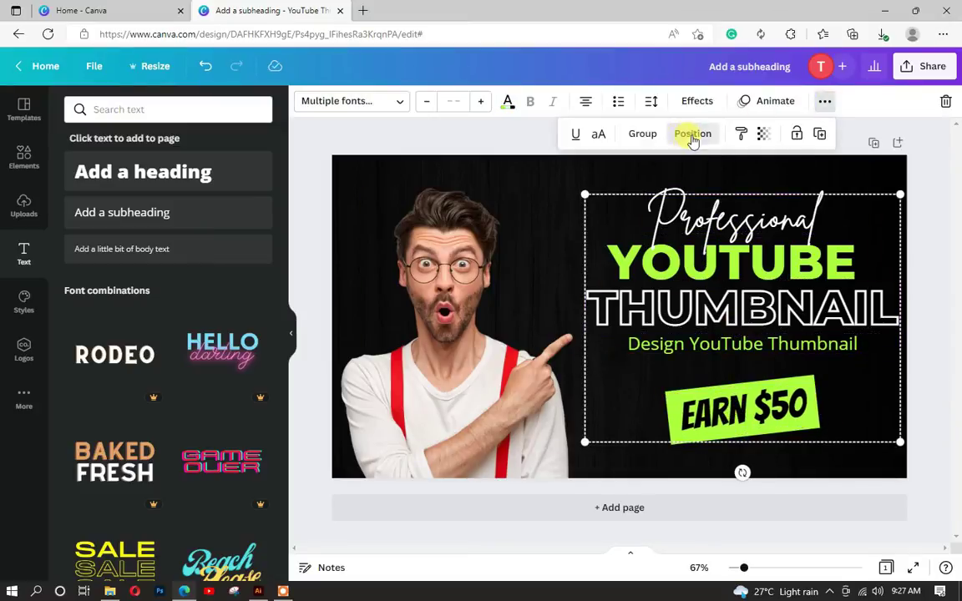
{"action": "left_click", "coordinate": [692, 133]}
{"action": "left_click", "coordinate": [927, 296]}
Step: Select all five text elements again and shift them together slightly left, away from the canvas's right edge
{"action": "left_click", "coordinate": [711, 213]}
{"action": "left_click", "coordinate": [730, 268], "text": "shift"}
{"action": "left_click", "coordinate": [718, 311], "text": "shift"}
{"action": "left_click", "coordinate": [713, 344], "text": "shift"}
{"action": "left_click", "coordinate": [731, 401], "text": "shift"}
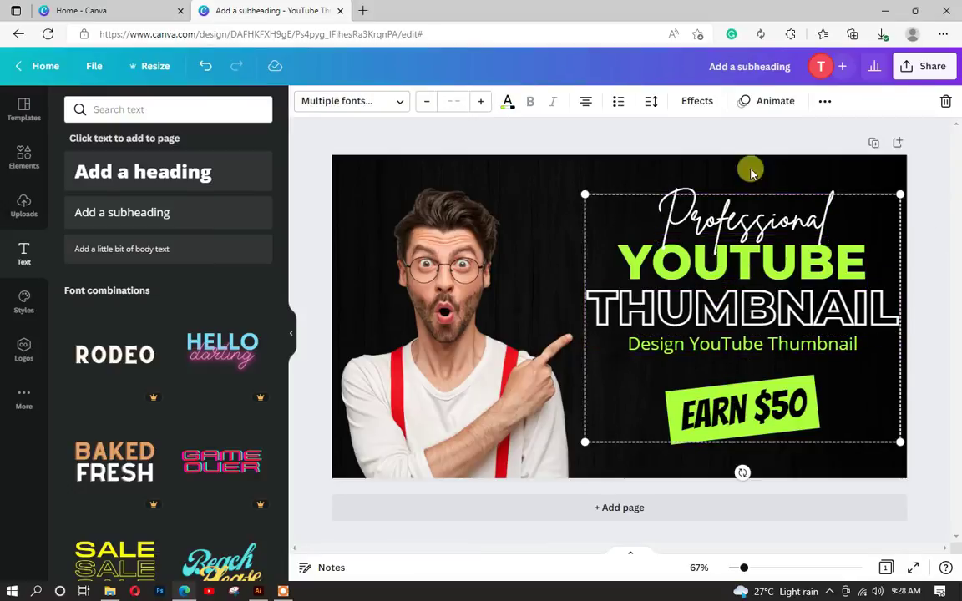
{"action": "right_click", "coordinate": [754, 258]}
{"action": "left_click", "coordinate": [828, 436]}
{"action": "left_click_drag", "start_coordinate": [782, 411], "coordinate": [760, 409]}
{"action": "left_click", "coordinate": [922, 356]}
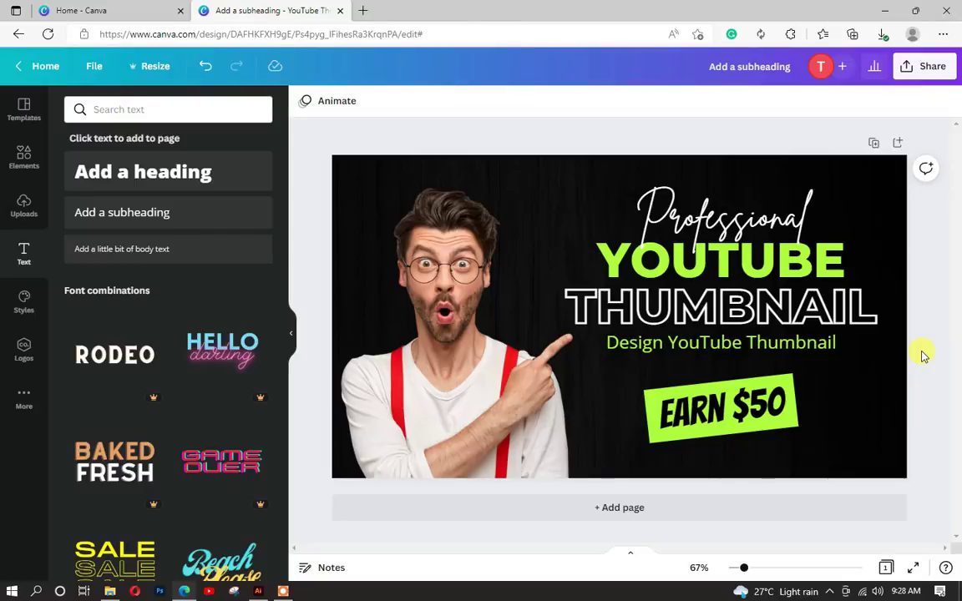
Step: Search the elements library for "circle" and add the thick plain ring to the thumbnail
{"action": "left_click", "coordinate": [20, 154]}
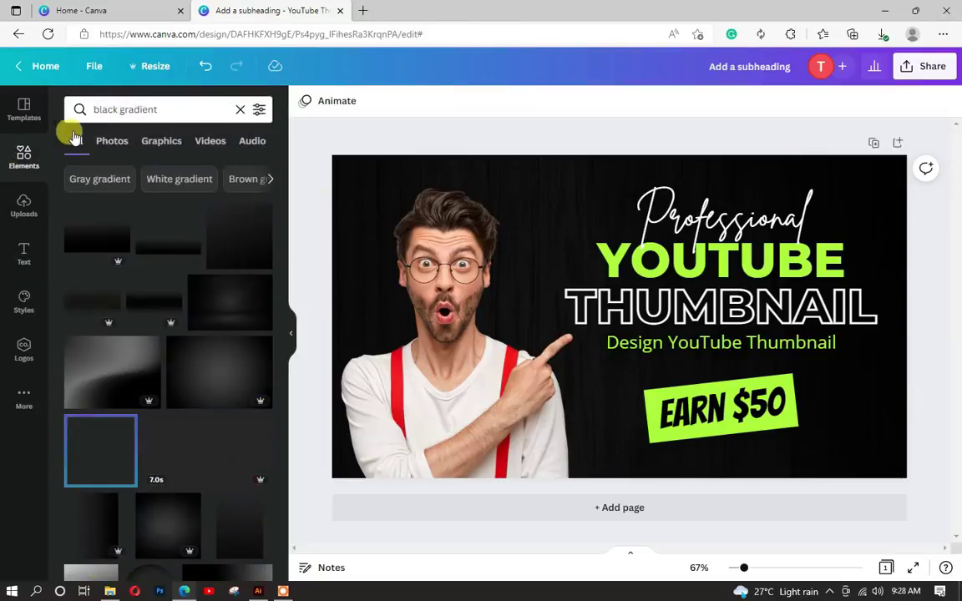
{"action": "left_click", "coordinate": [123, 110]}
{"action": "left_click", "coordinate": [239, 112]}
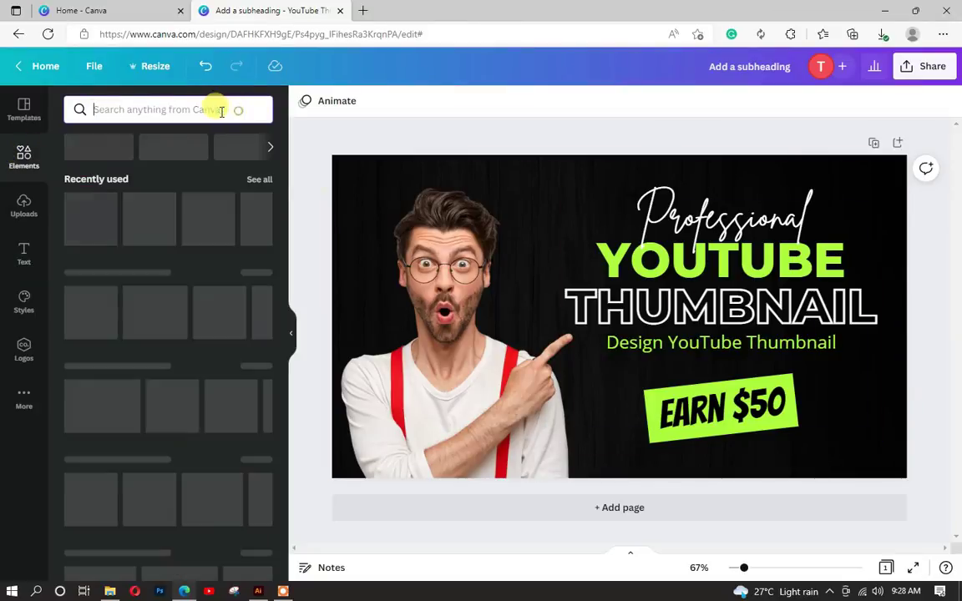
{"action": "left_click", "coordinate": [157, 109]}
{"action": "type", "text": "circle"}
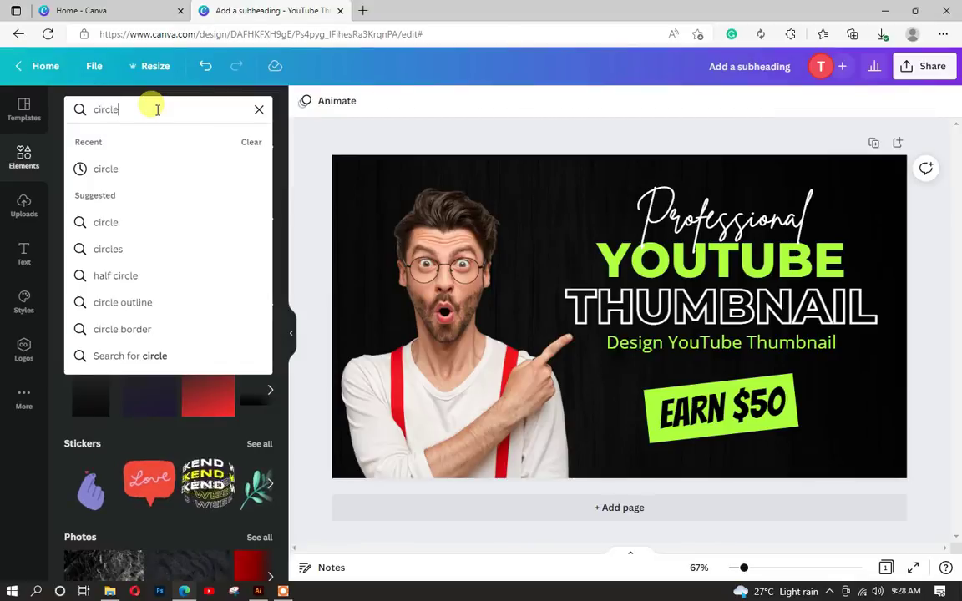
{"action": "key", "text": "Return"}
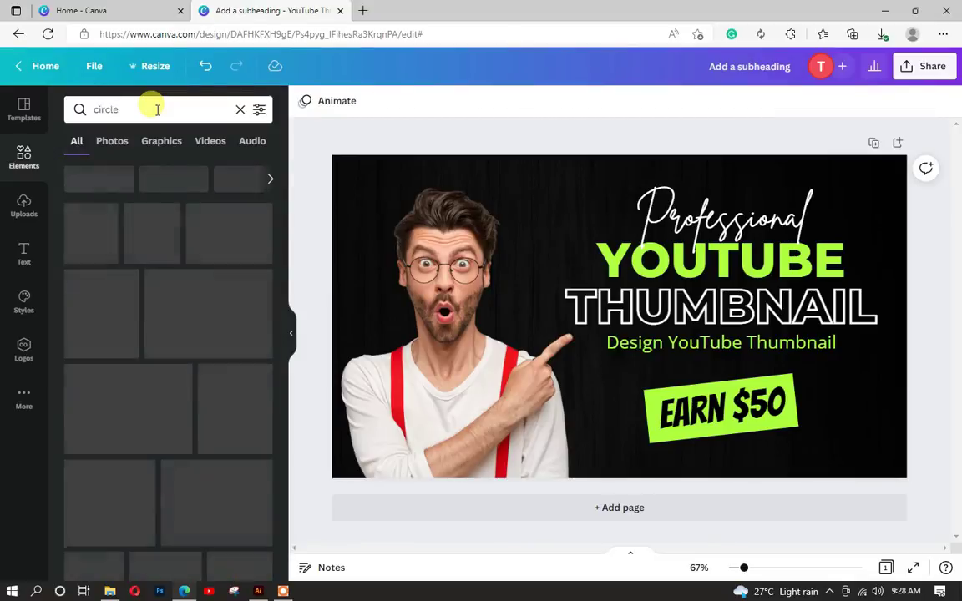
{"action": "scroll", "coordinate": [209, 323], "scroll_direction": "down", "scroll_amount": 5}
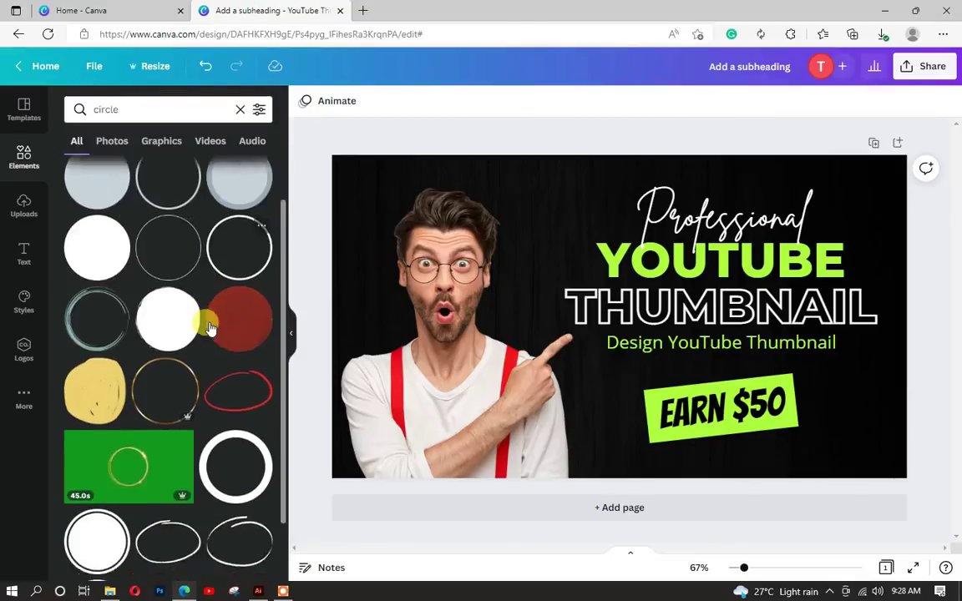
{"action": "scroll", "coordinate": [167, 309], "scroll_direction": "down", "scroll_amount": 1}
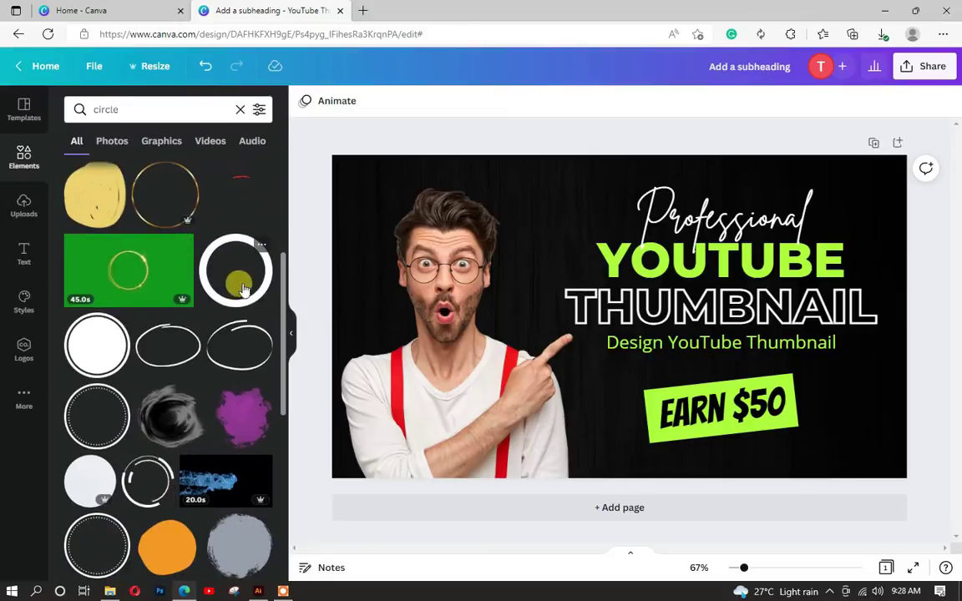
{"action": "left_click", "coordinate": [243, 289]}
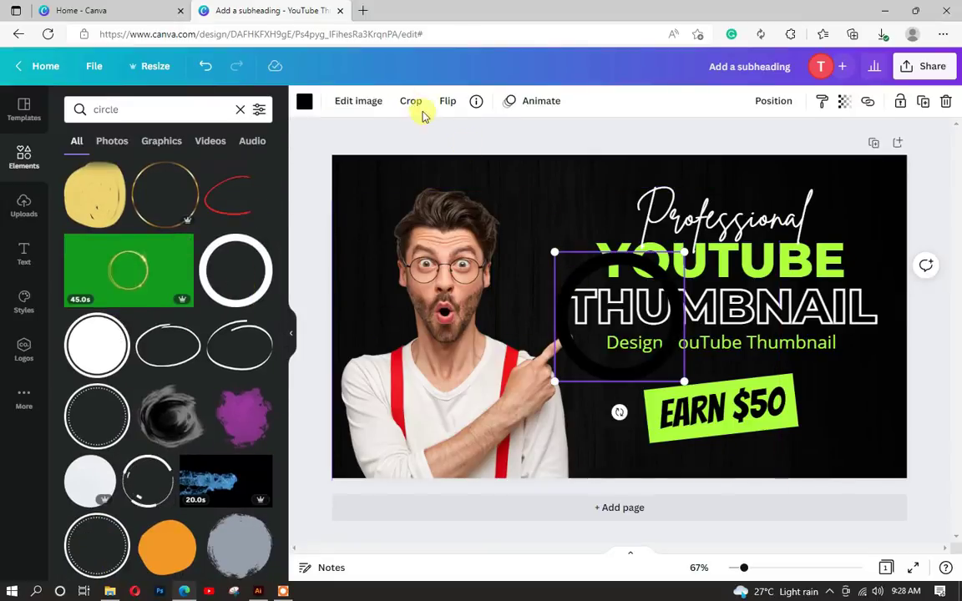
Step: Recolor the ring to the document's lime green, enlarge it and place it partly off the canvas's upper-left corner
{"action": "left_click", "coordinate": [303, 101]}
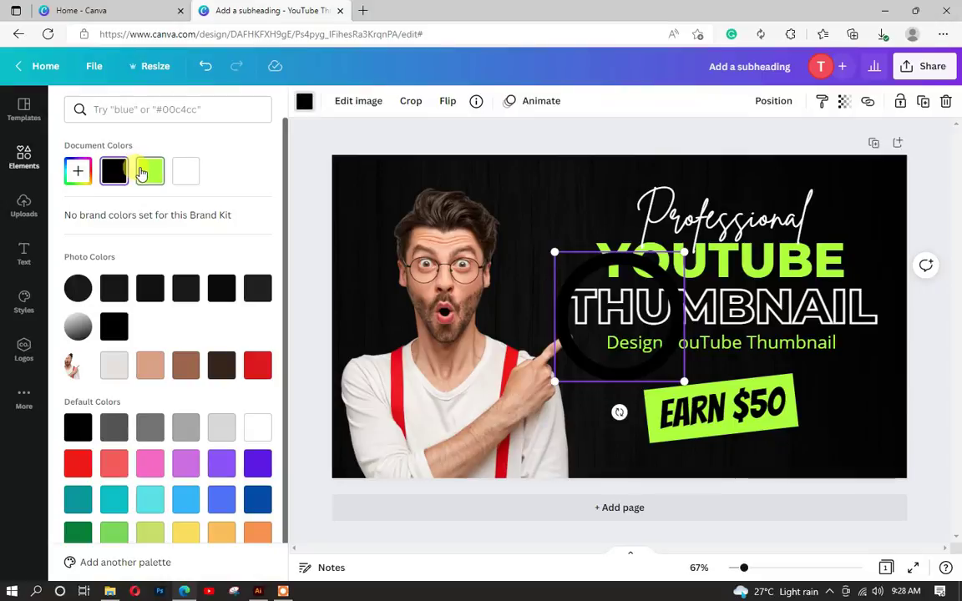
{"action": "left_click", "coordinate": [149, 171]}
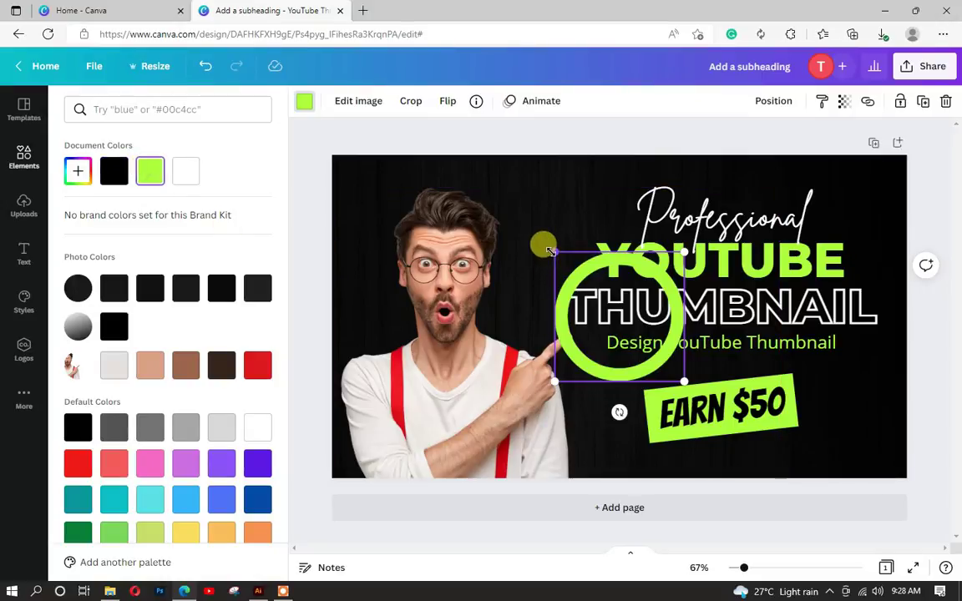
{"action": "left_click_drag", "start_coordinate": [550, 249], "coordinate": [501, 203]}
{"action": "left_click_drag", "start_coordinate": [606, 364], "coordinate": [394, 276]}
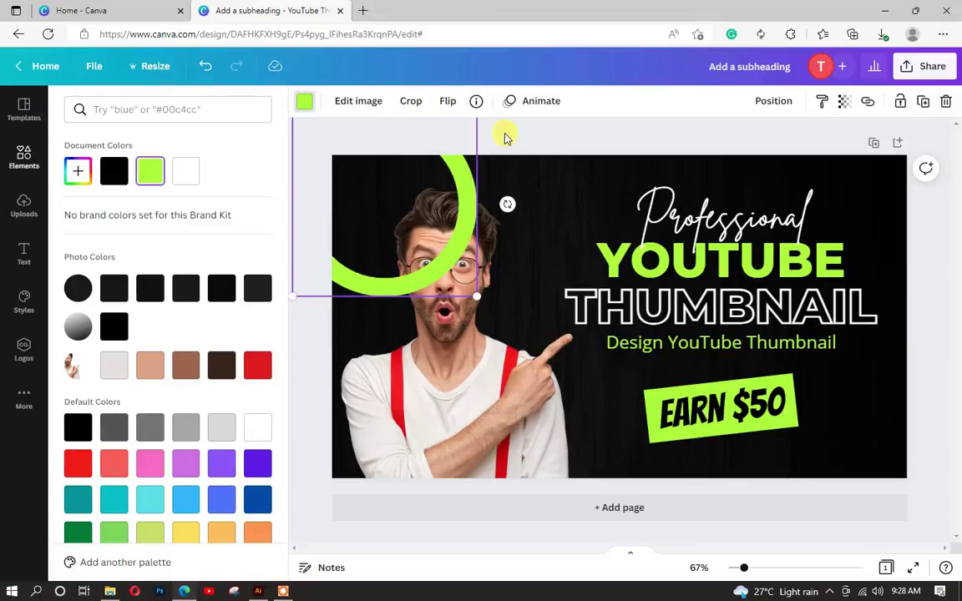
Step: Bring the cut-out man to the front so he overlaps the green ring
{"action": "left_click", "coordinate": [481, 382]}
{"action": "right_click", "coordinate": [484, 382]}
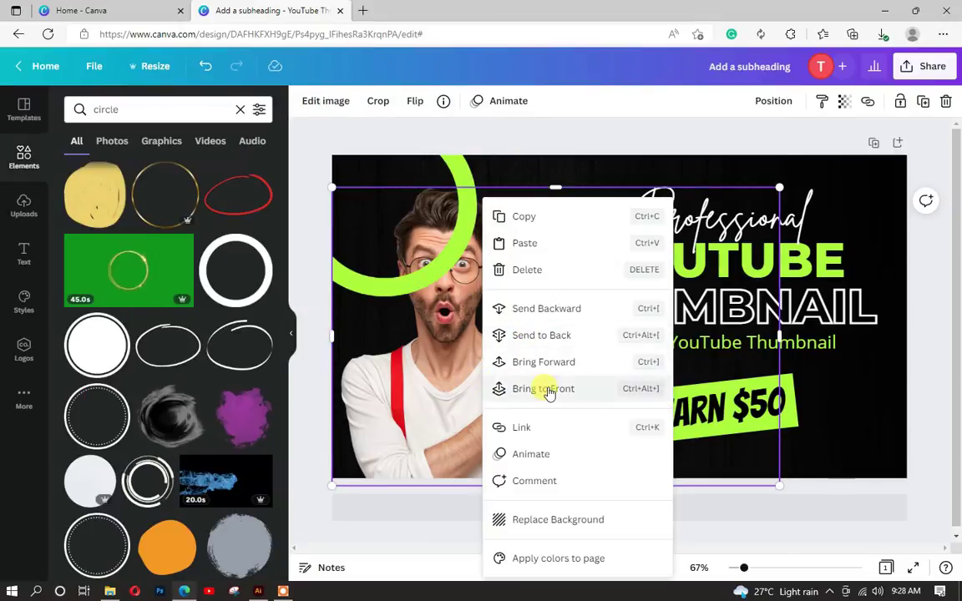
{"action": "left_click", "coordinate": [548, 388]}
{"action": "left_click", "coordinate": [928, 409]}
Step: Enlarge the green ring so its arc extends around behind the man's head
{"action": "left_click", "coordinate": [464, 184]}
{"action": "left_click_drag", "start_coordinate": [478, 296], "coordinate": [532, 349]}
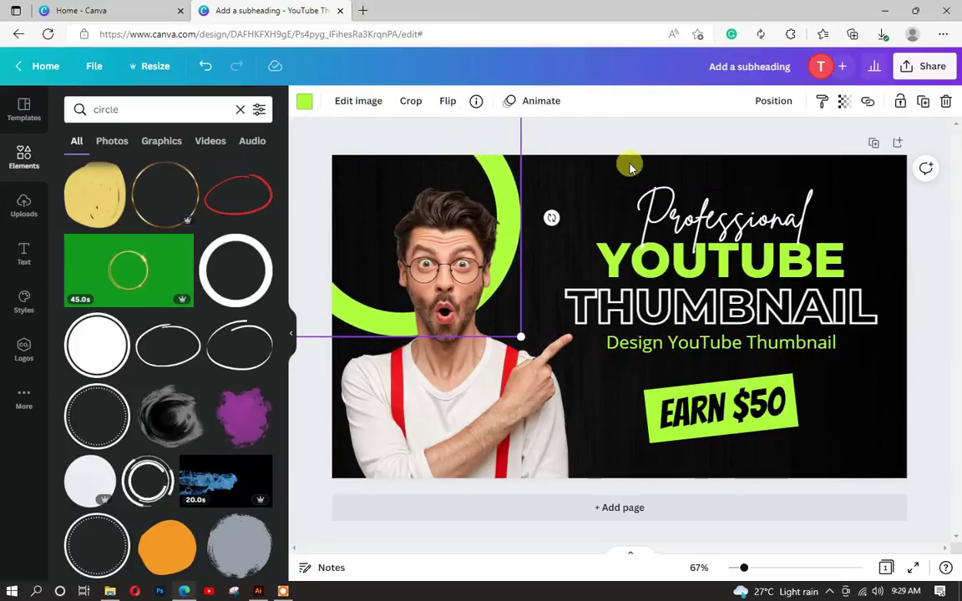
{"action": "left_click", "coordinate": [638, 143]}
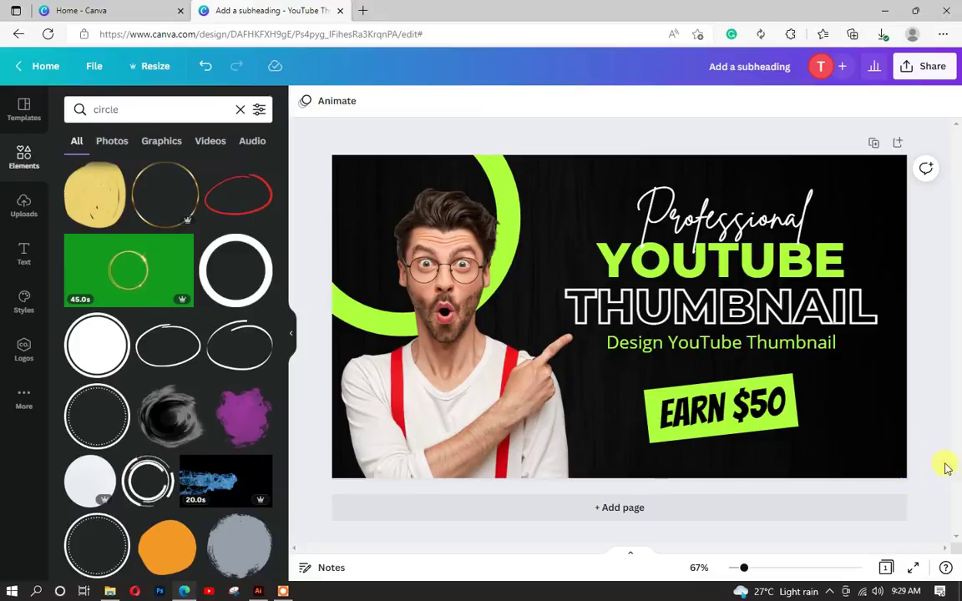
Step: Download the thumbnail as a PNG at 1280 × 720 px and open the downloaded file "Add a subheading.png"
{"action": "left_click", "coordinate": [927, 70]}
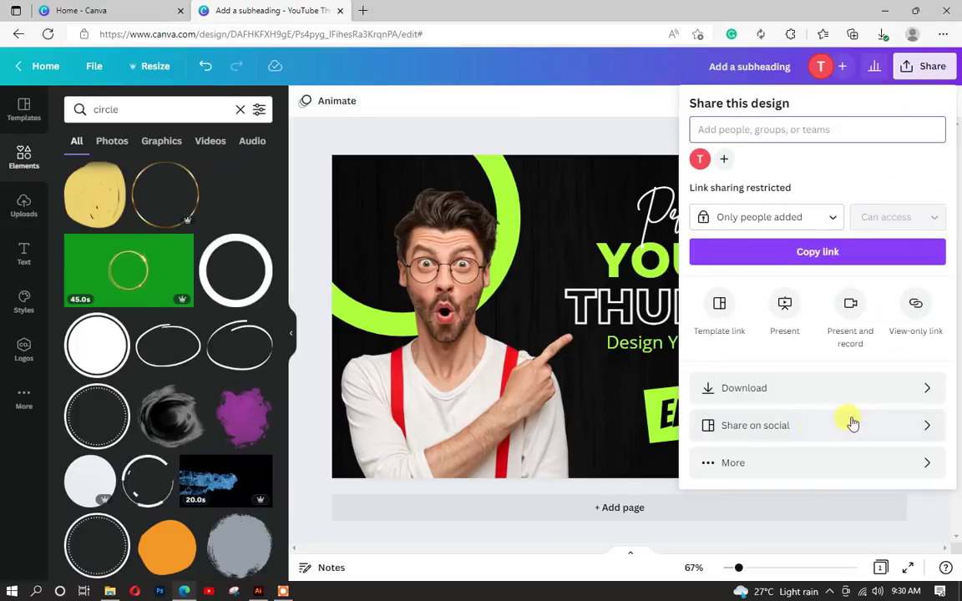
{"action": "left_click", "coordinate": [835, 398]}
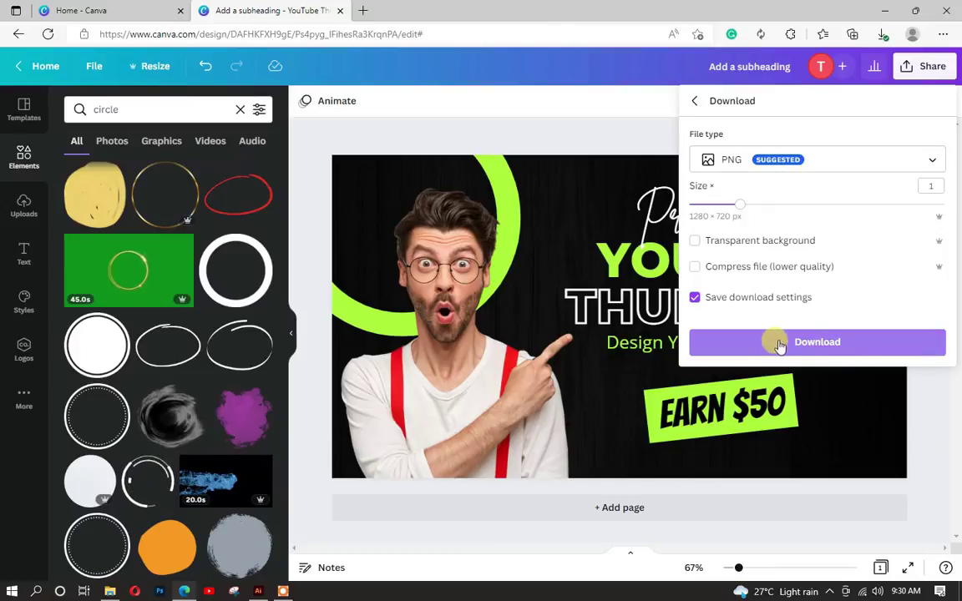
{"action": "left_click", "coordinate": [860, 348]}
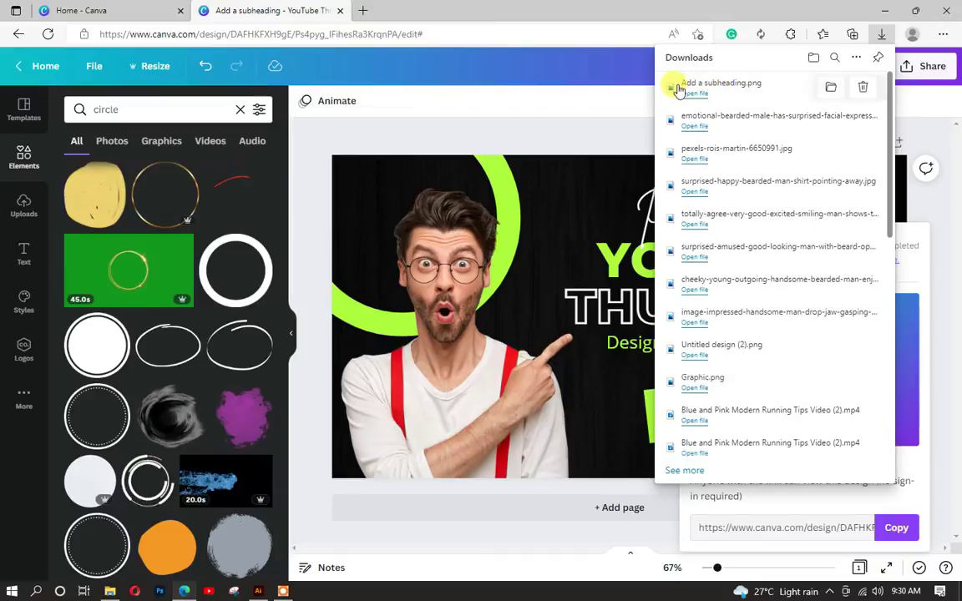
{"action": "left_click", "coordinate": [697, 90]}
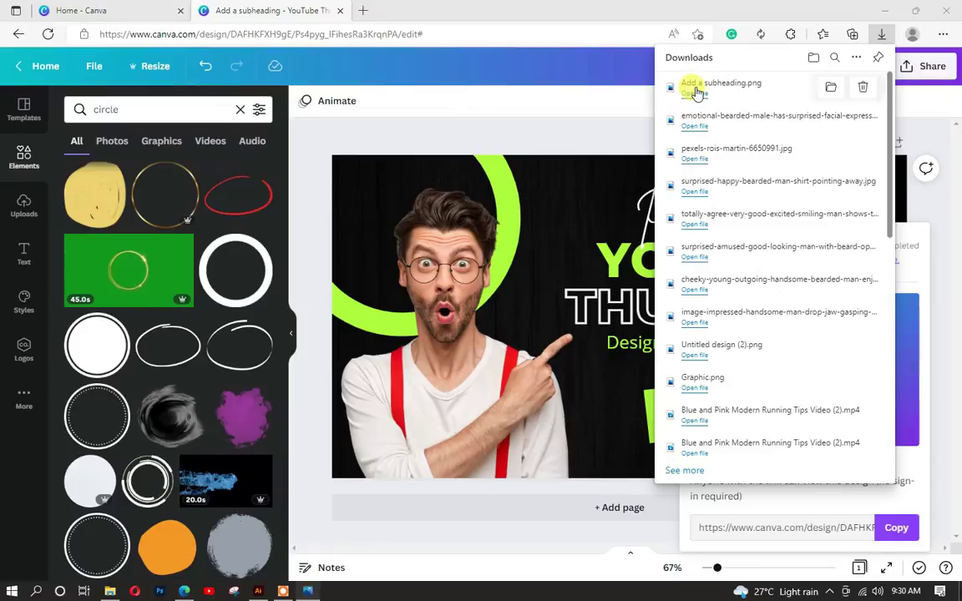